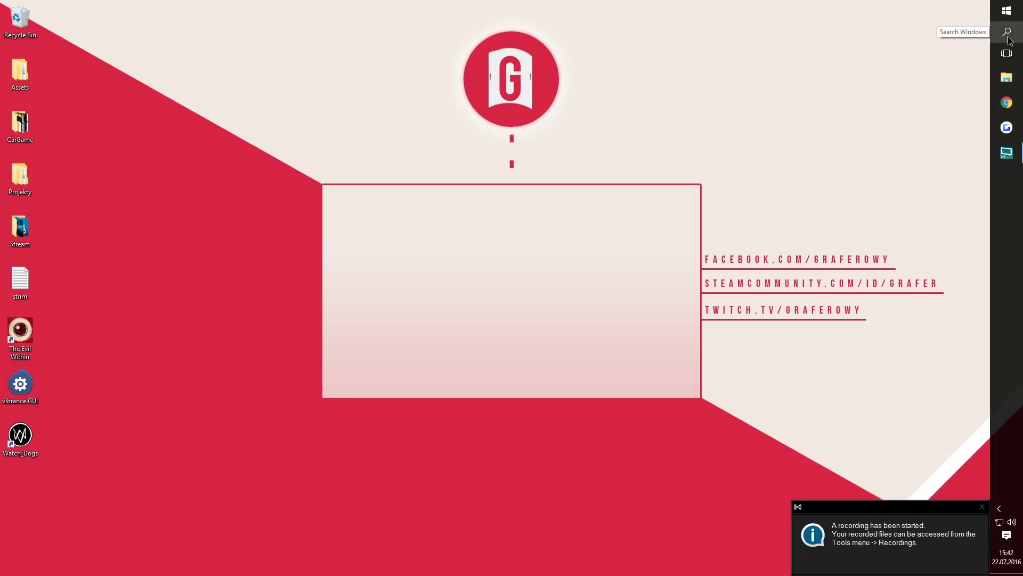
Launch Unity from Windows 10 search by entering 'unity'
{"action": "left_click", "coordinate": [1008, 33]}
{"action": "type", "text": "unity"}
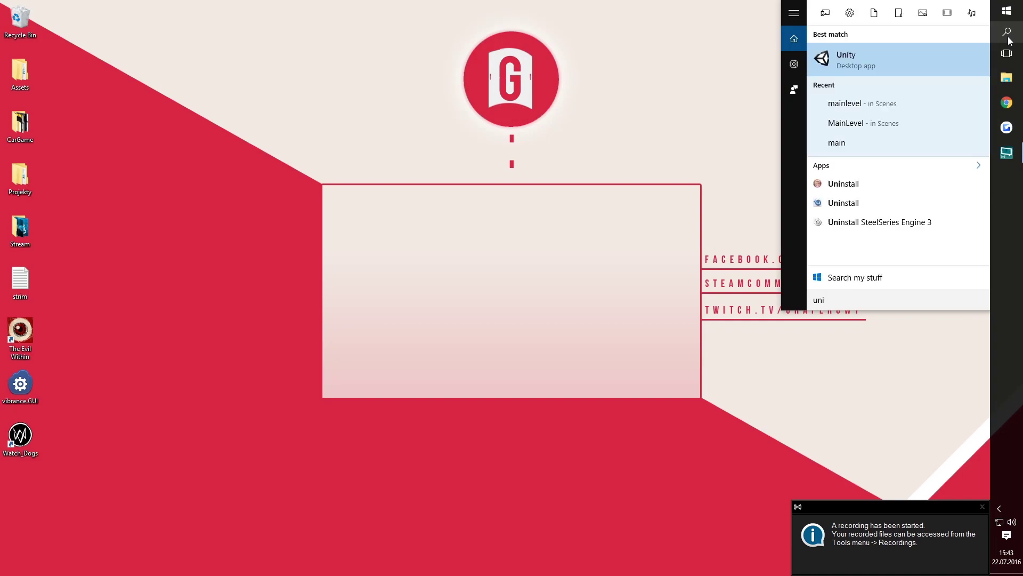
{"action": "key", "text": "Return"}
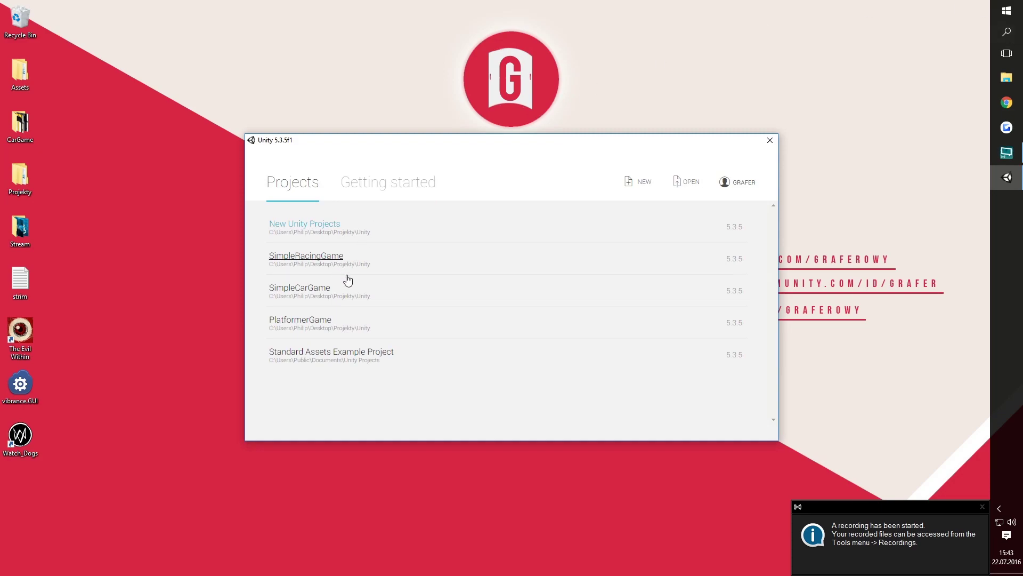
Open the SimpleCarGame project from the Unity launcher's Projects list
{"action": "left_click", "coordinate": [360, 297]}
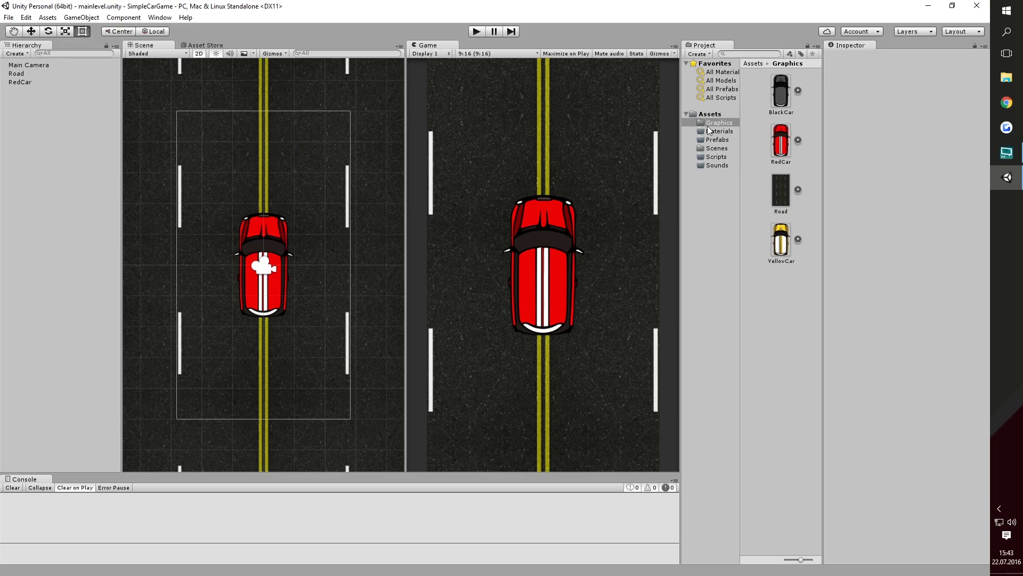
Set the RedCar sprite in Assets > Graphics to 200 Pixels Per Unit and apply
{"action": "left_click", "coordinate": [725, 121]}
{"action": "left_click", "coordinate": [782, 138]}
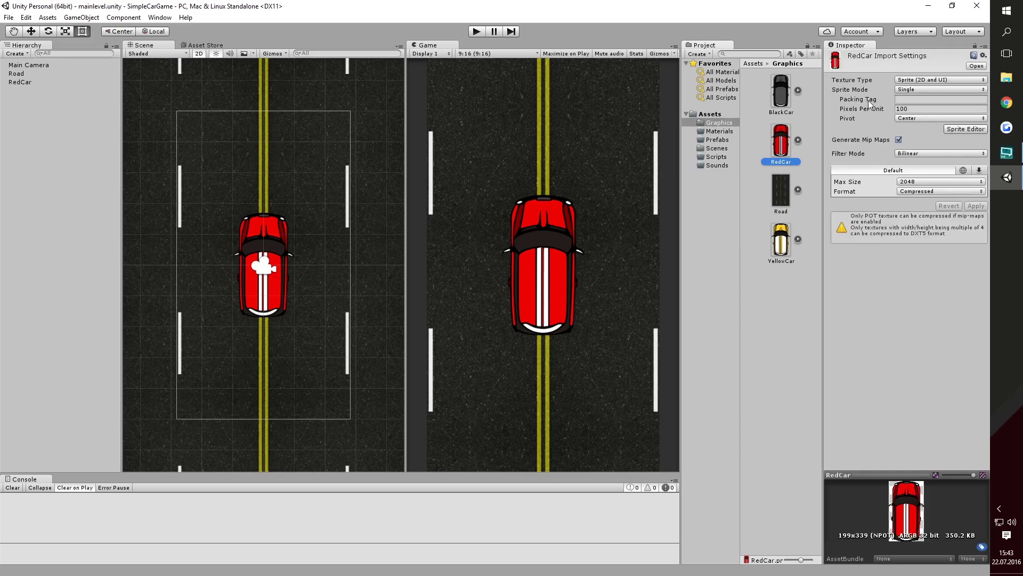
{"action": "left_click", "coordinate": [920, 110]}
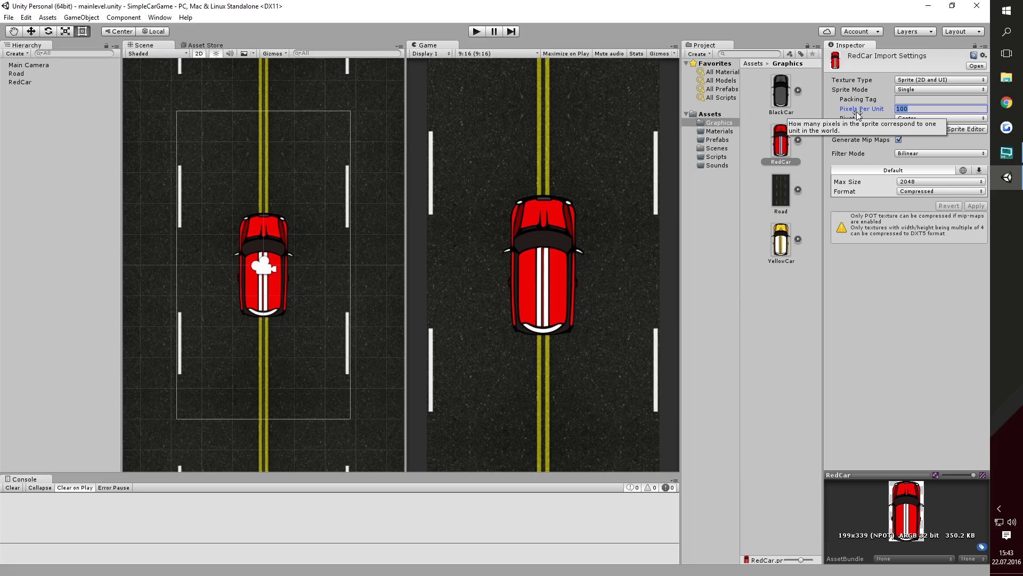
{"action": "type", "text": "200"}
{"action": "left_click", "coordinate": [932, 338]}
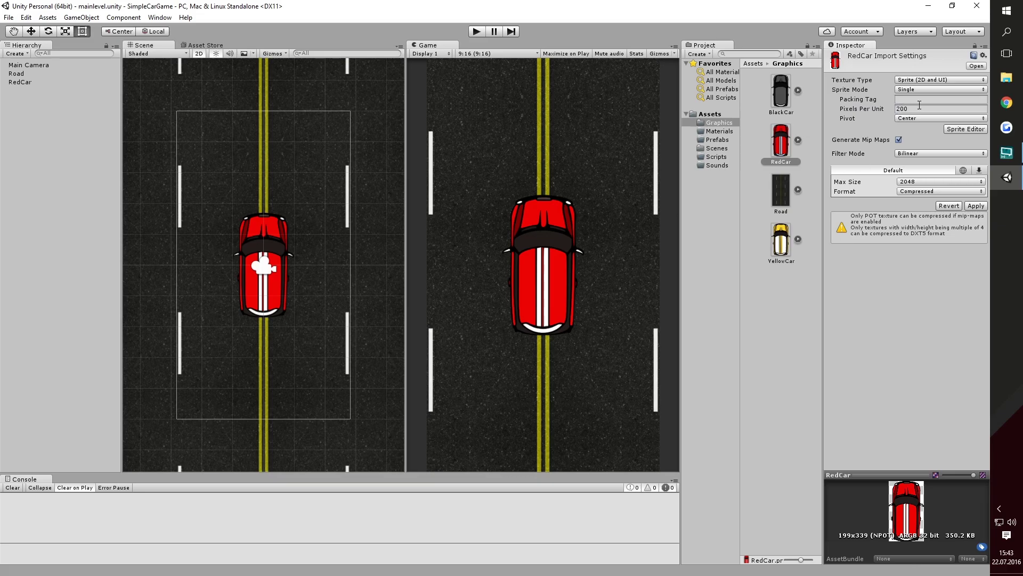
{"action": "left_click", "coordinate": [974, 207]}
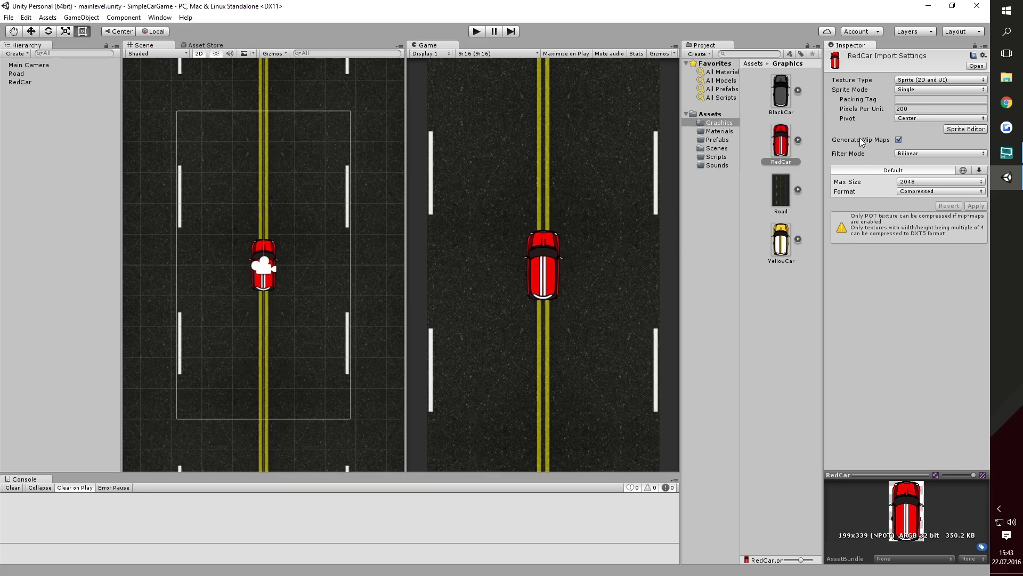
Give the BlackCar and YellowCar sprites 200 Pixels Per Unit as well
{"action": "left_click", "coordinate": [782, 88]}
{"action": "left_click", "coordinate": [911, 108]}
{"action": "type", "text": "200"}
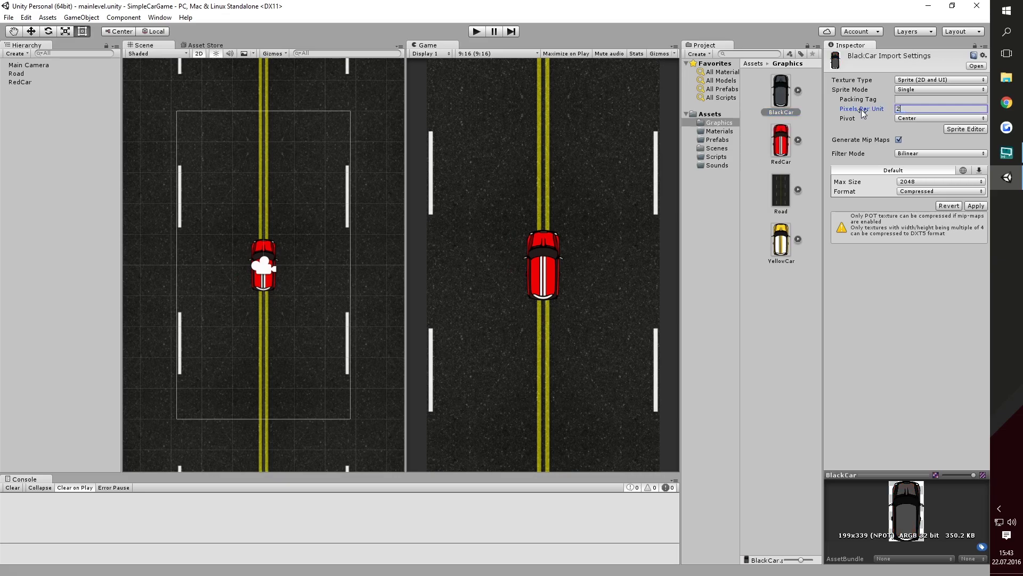
{"action": "left_click", "coordinate": [973, 207]}
{"action": "left_click", "coordinate": [788, 248]}
{"action": "left_click", "coordinate": [892, 109]}
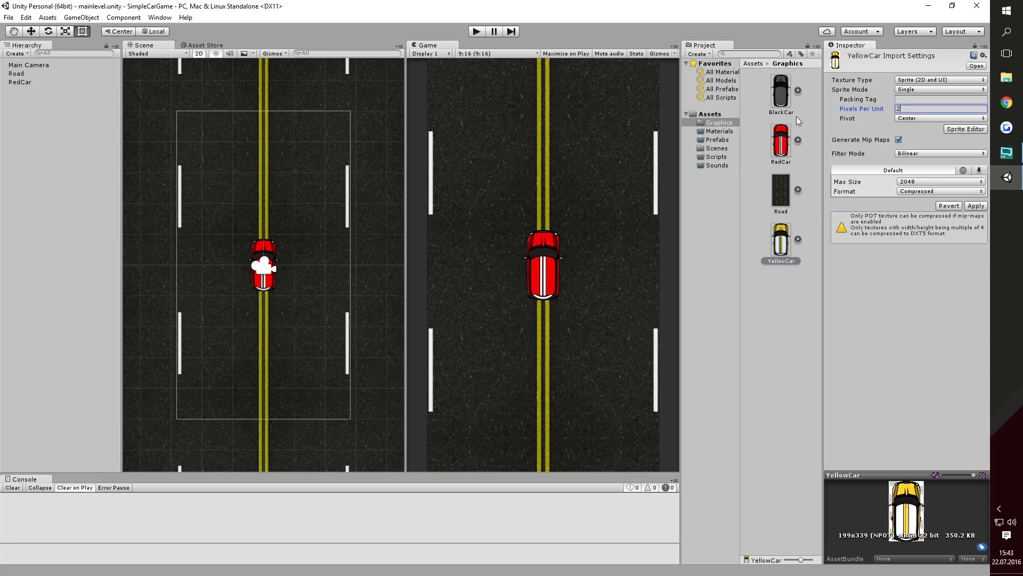
{"action": "type", "text": "200"}
{"action": "left_click", "coordinate": [55, 82]}
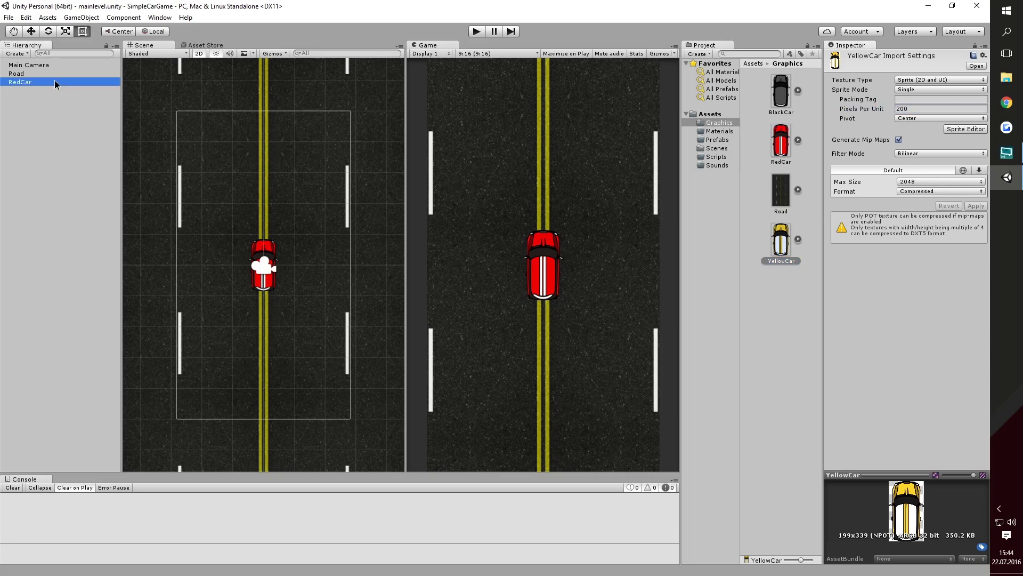
Move the red car down near the road's bottom edge, then frame the Road in view
{"action": "left_click", "coordinate": [31, 32]}
{"action": "mouse_move", "coordinate": [270, 263]}
{"action": "left_mouse_down"}
{"action": "mouse_move", "coordinate": [283, 389]}
{"action": "mouse_move", "coordinate": [296, 385]}
{"action": "left_mouse_up"}
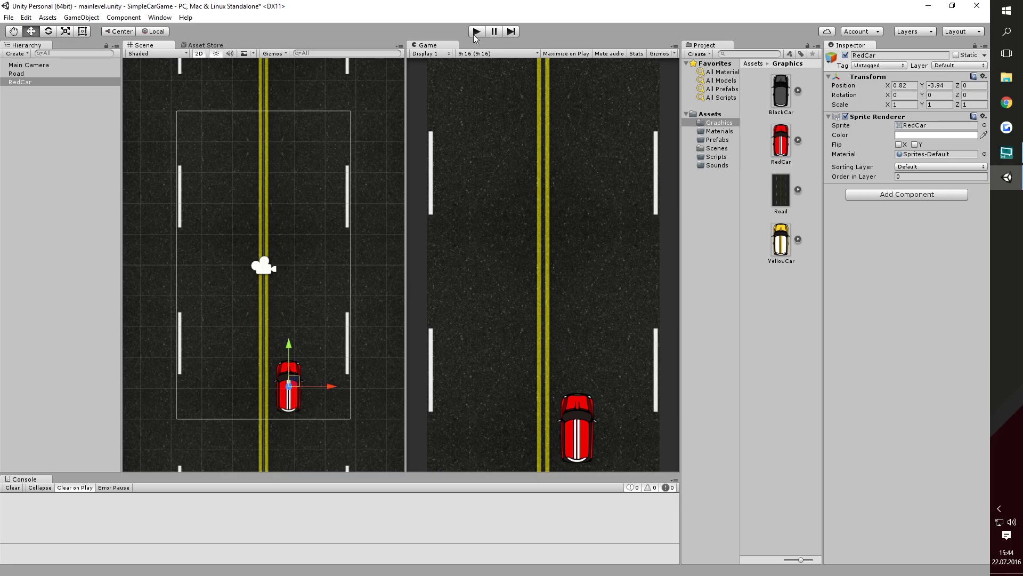
{"action": "left_click", "coordinate": [53, 73]}
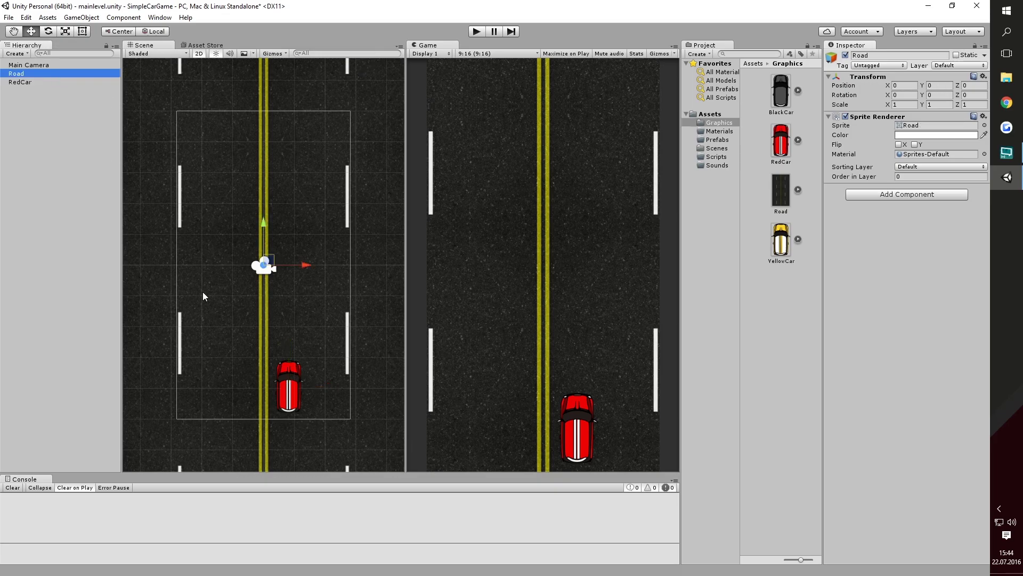
{"action": "key", "text": "f"}
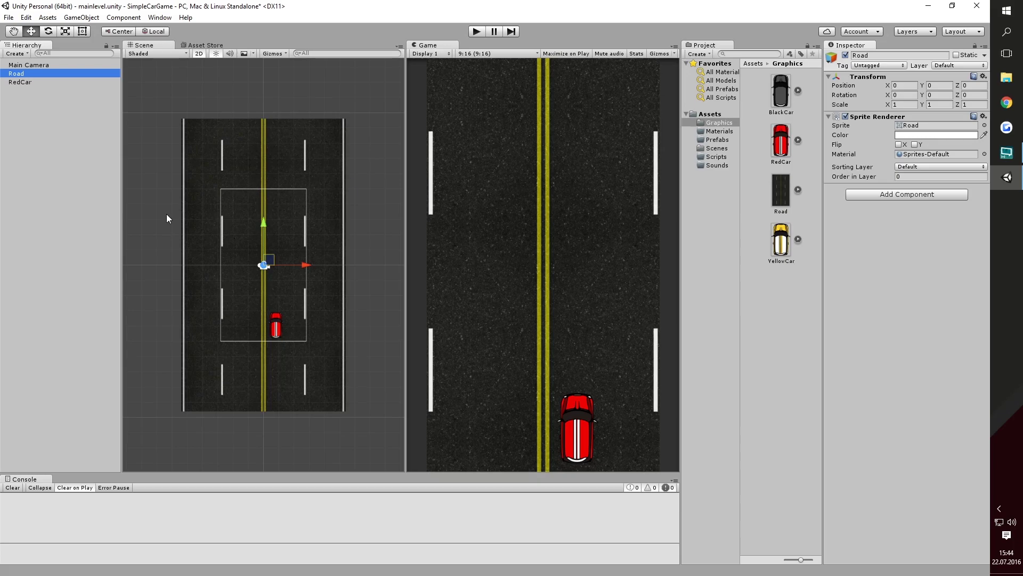
{"action": "scroll", "coordinate": [251, 289], "scroll_direction": "up", "scroll_amount": 2}
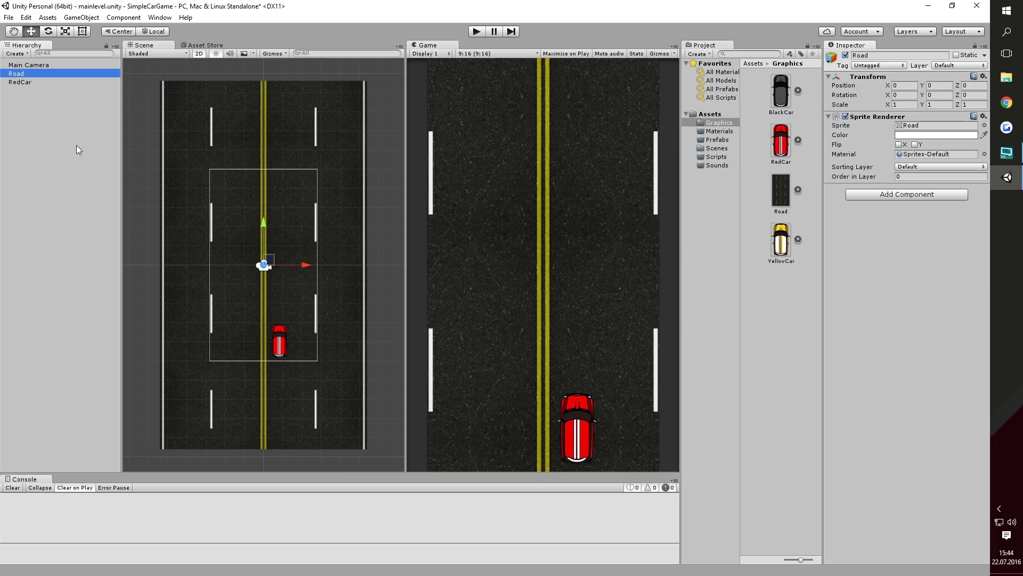
Add a 3D Quad to the scene and delete the Road object
{"action": "right_click", "coordinate": [62, 133]}
{"action": "mouse_move", "coordinate": [105, 242]}
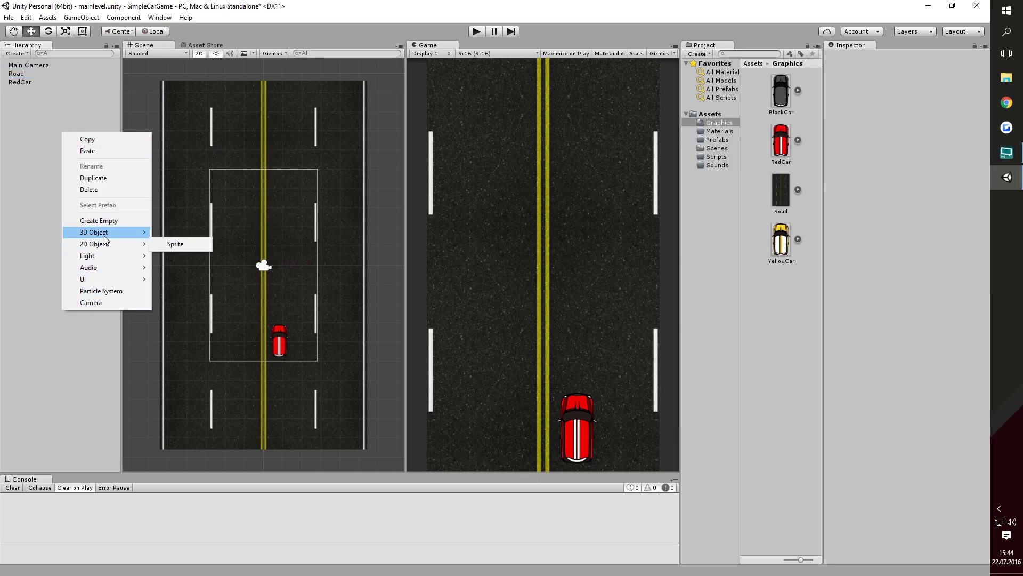
{"action": "left_click", "coordinate": [198, 290]}
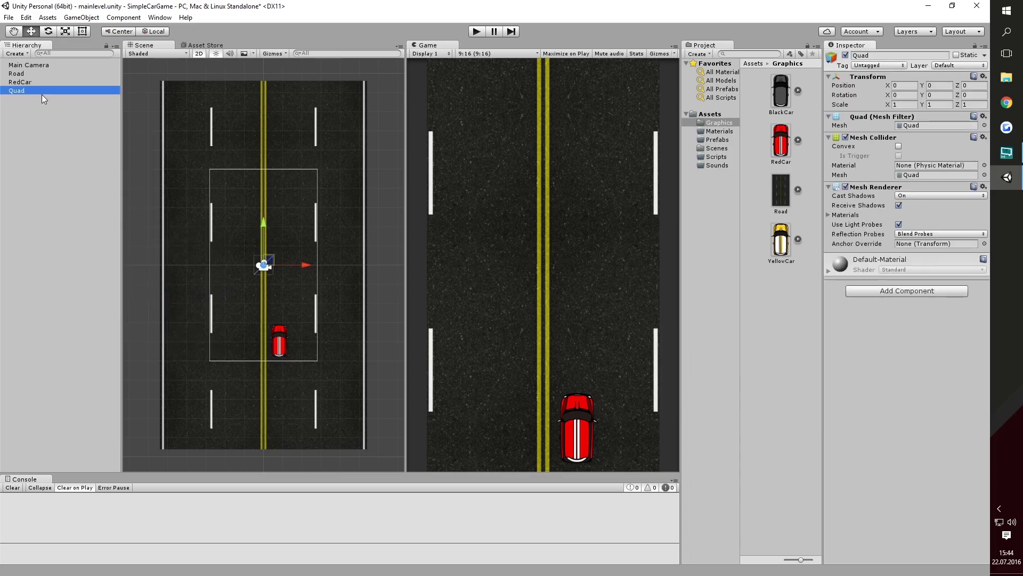
{"action": "left_click", "coordinate": [39, 75]}
{"action": "key", "text": "Delete"}
Stretch the Quad with the Rect tool to about 5.71 × 10.69, covering the camera frame
{"action": "left_click", "coordinate": [23, 82]}
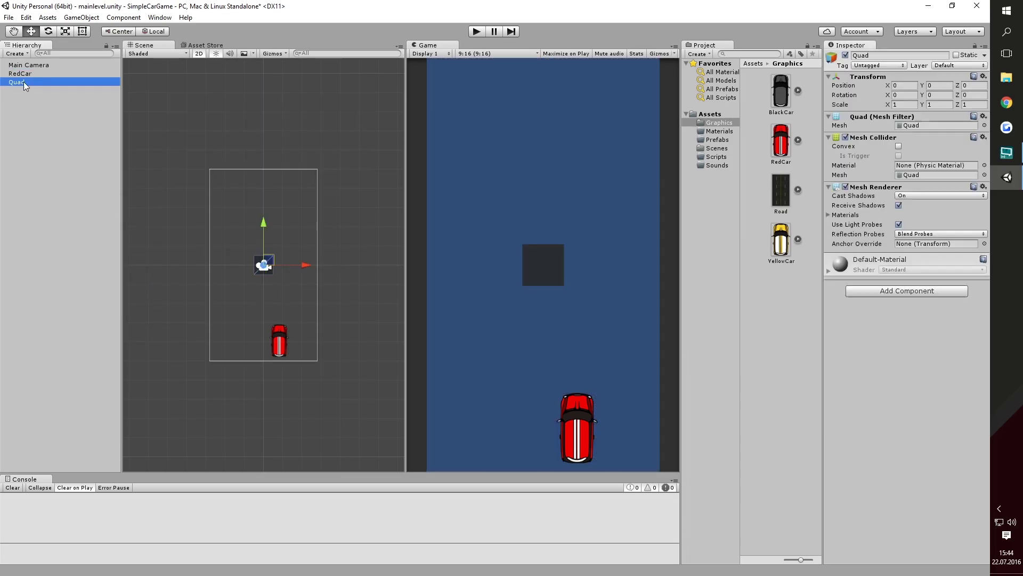
{"action": "scroll", "coordinate": [223, 256], "scroll_direction": "up", "scroll_amount": 1}
{"action": "scroll", "coordinate": [223, 256], "scroll_direction": "up", "scroll_amount": 1}
{"action": "scroll", "coordinate": [223, 256], "scroll_direction": "up", "scroll_amount": 1}
{"action": "scroll", "coordinate": [223, 256], "scroll_direction": "down", "scroll_amount": 1}
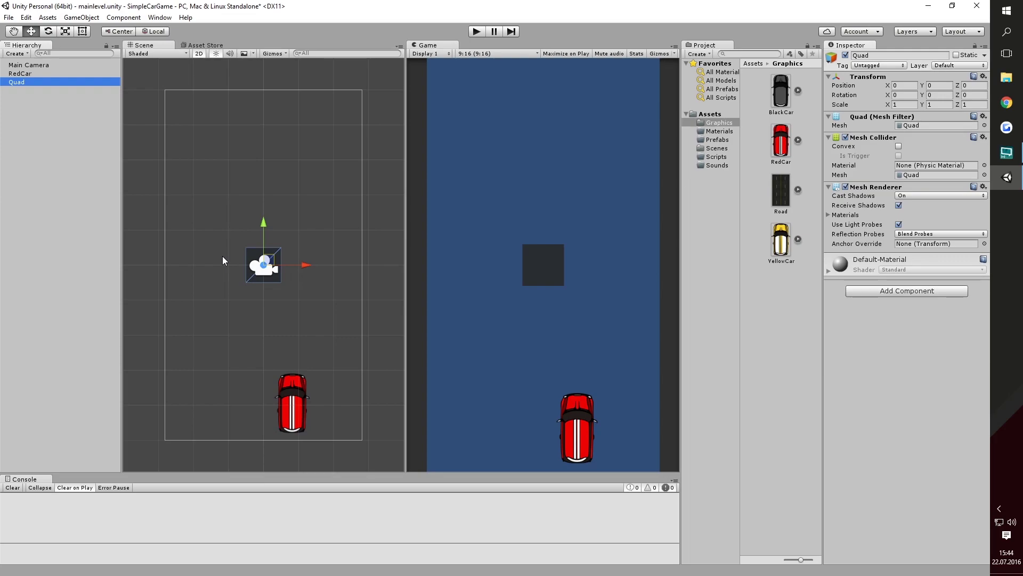
{"action": "left_click", "coordinate": [82, 32]}
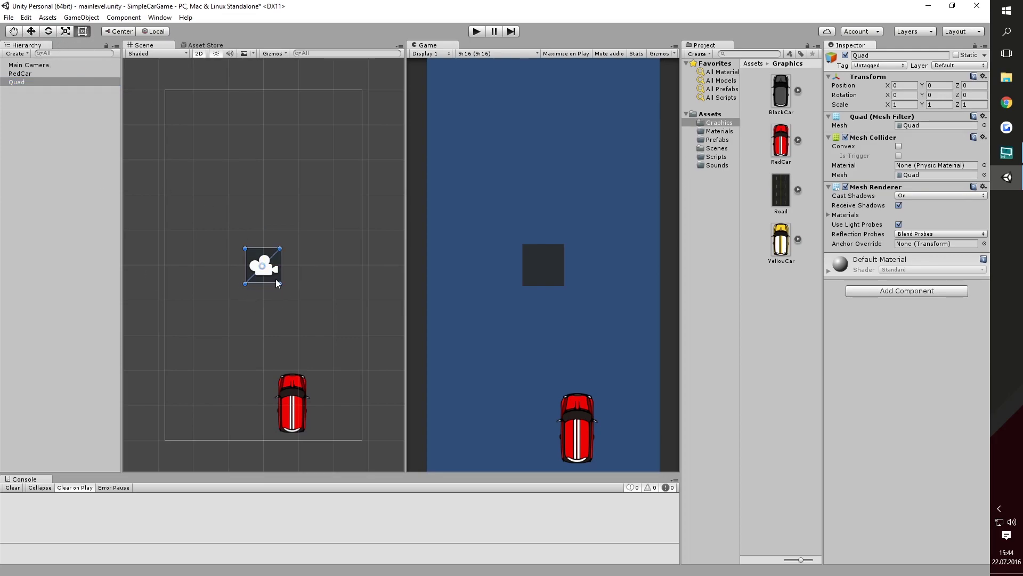
{"action": "left_click_drag", "start_coordinate": [279, 283], "coordinate": [363, 443]}
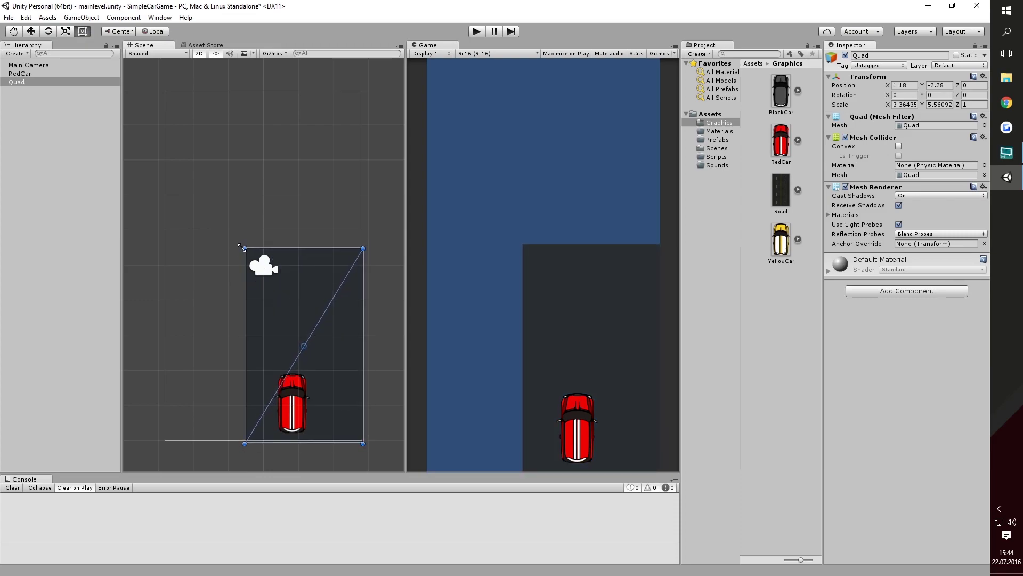
{"action": "left_click_drag", "start_coordinate": [242, 247], "coordinate": [160, 90]}
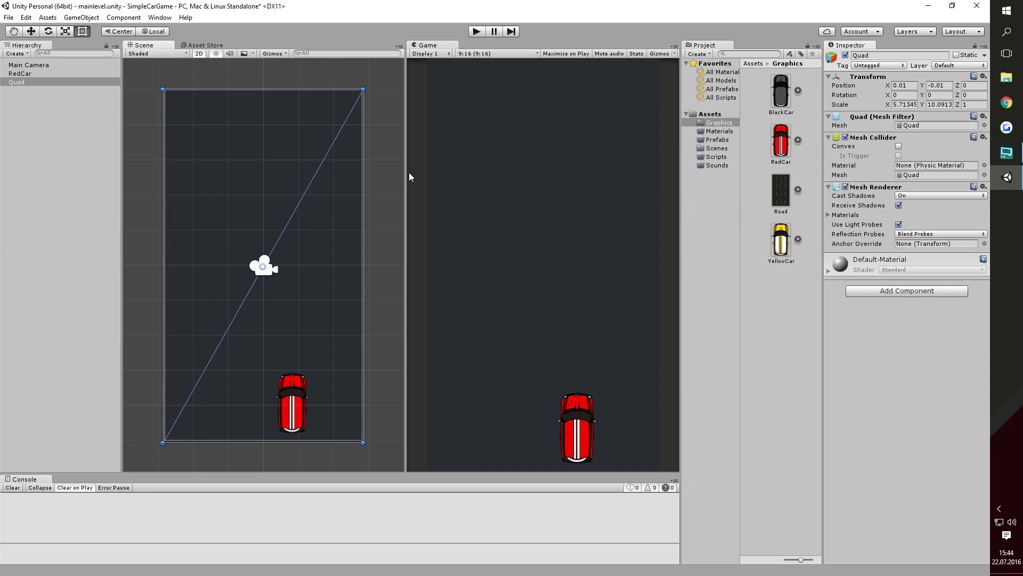
Import the Road image as Texture with Repeat wrap, Trilinear filter and Truecolor format
{"action": "left_click", "coordinate": [784, 196]}
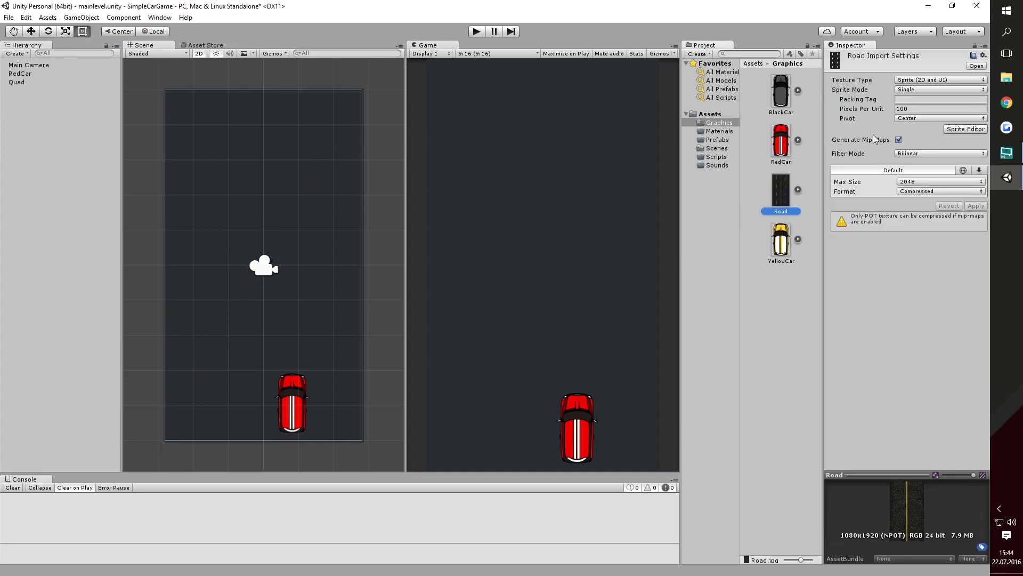
{"action": "left_click", "coordinate": [915, 79]}
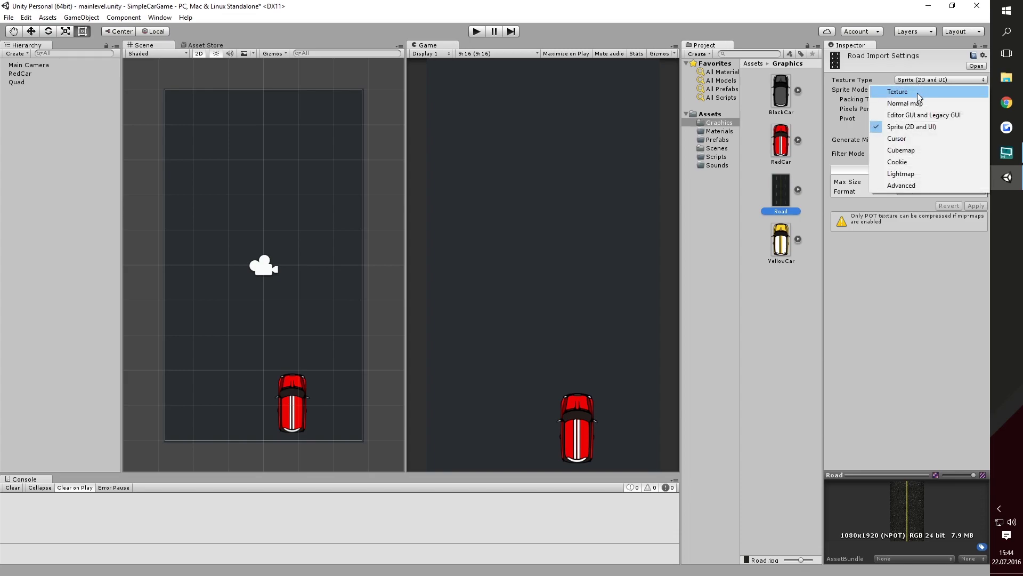
{"action": "left_click", "coordinate": [917, 93]}
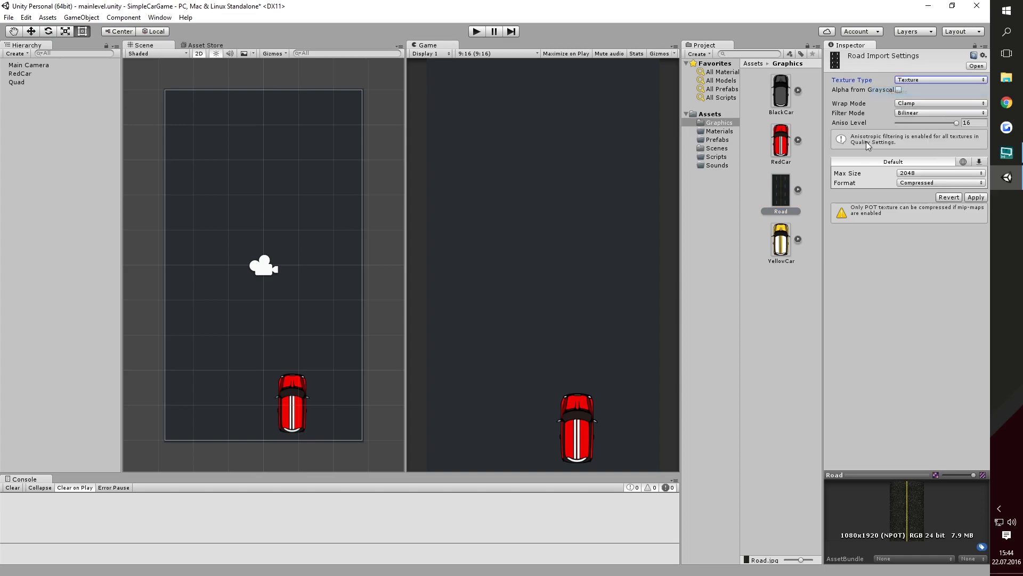
{"action": "left_click", "coordinate": [907, 104]}
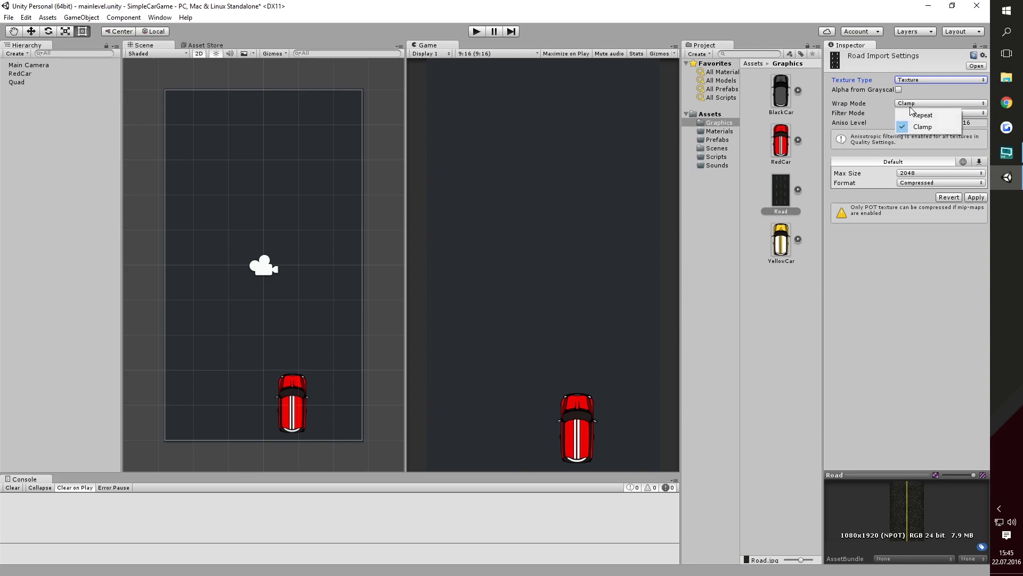
{"action": "left_click", "coordinate": [912, 114]}
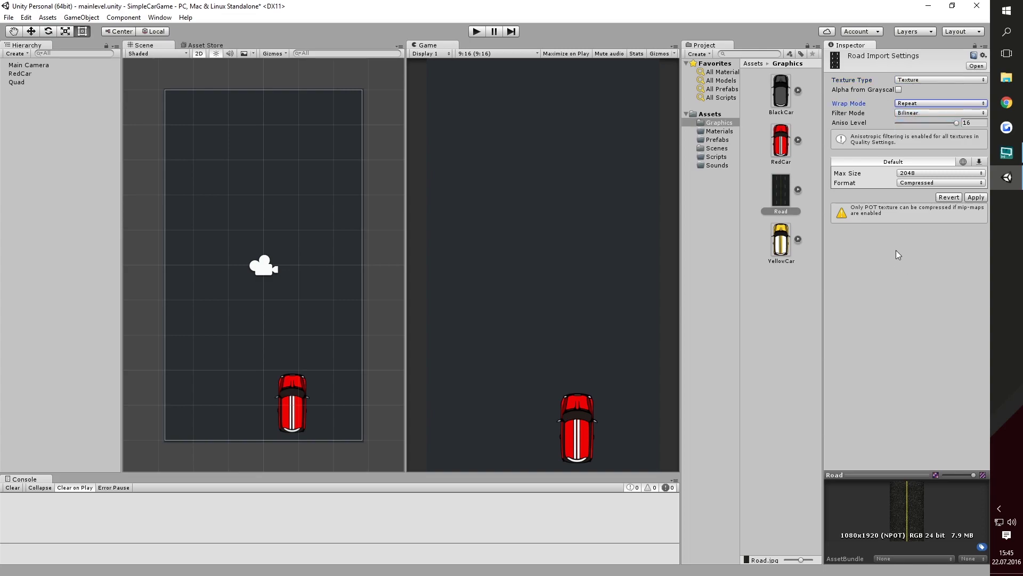
{"action": "left_click", "coordinate": [933, 112]}
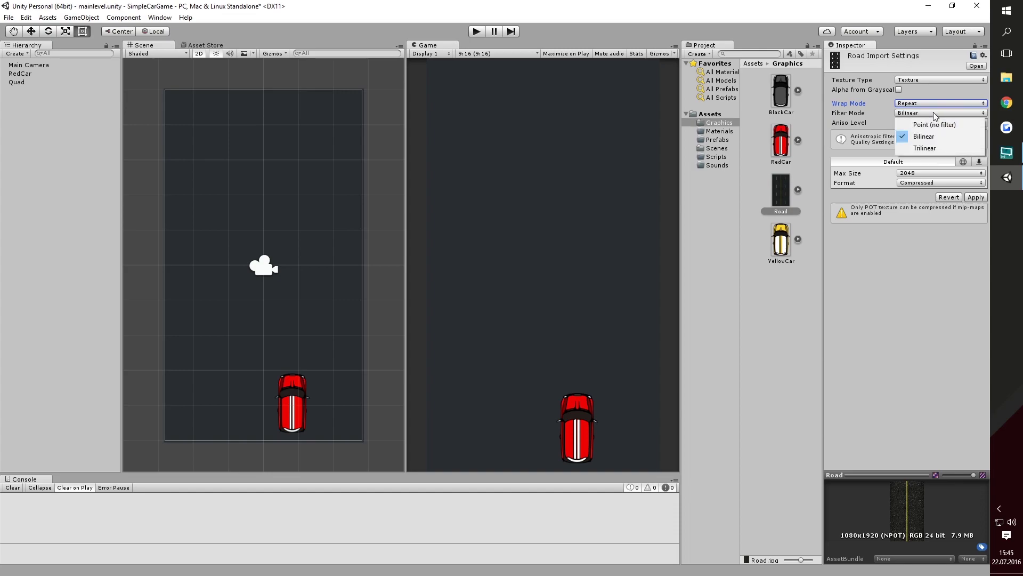
{"action": "left_click", "coordinate": [930, 145]}
{"action": "left_click", "coordinate": [923, 188]}
{"action": "left_click", "coordinate": [929, 221]}
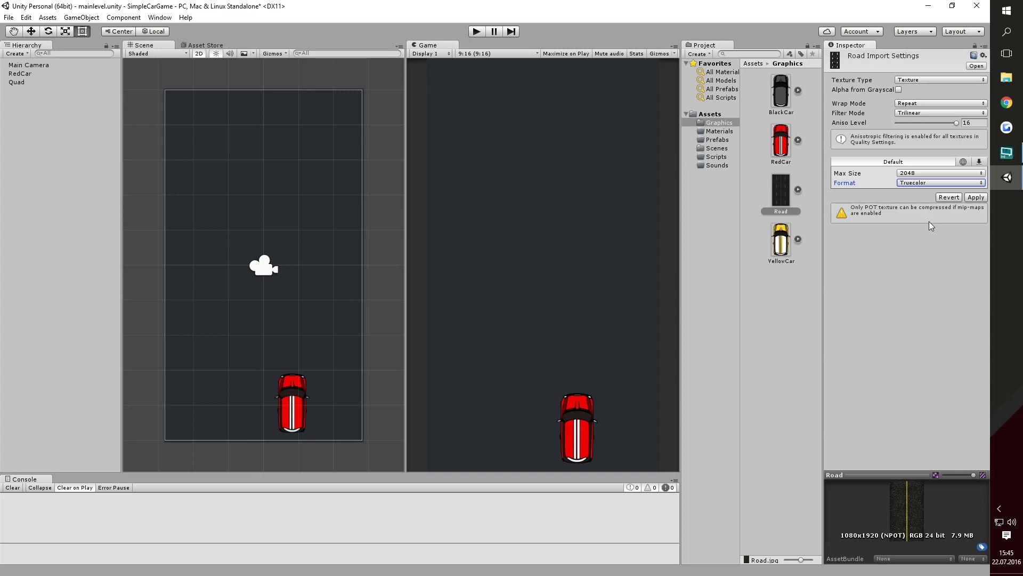
{"action": "left_click", "coordinate": [974, 197]}
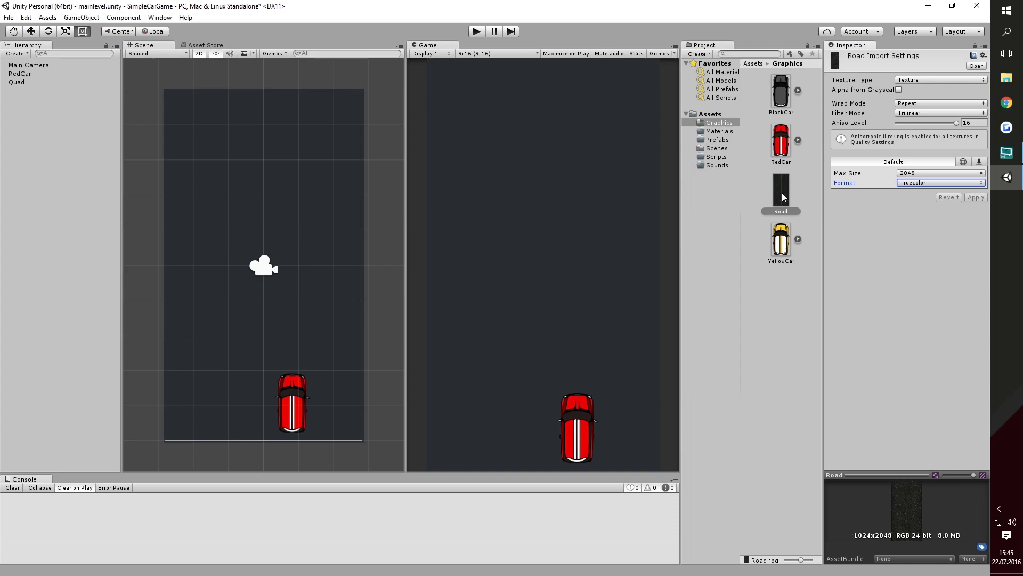
Apply the Road texture to the Quad and add a Directional Light to the scene
{"action": "left_click_drag", "start_coordinate": [781, 193], "coordinate": [58, 86]}
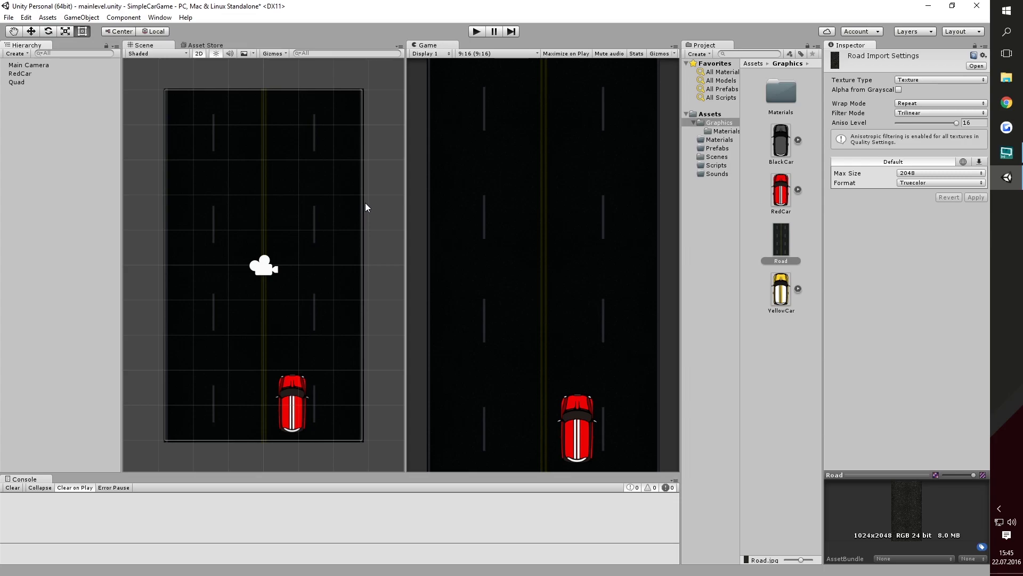
{"action": "left_click", "coordinate": [53, 195]}
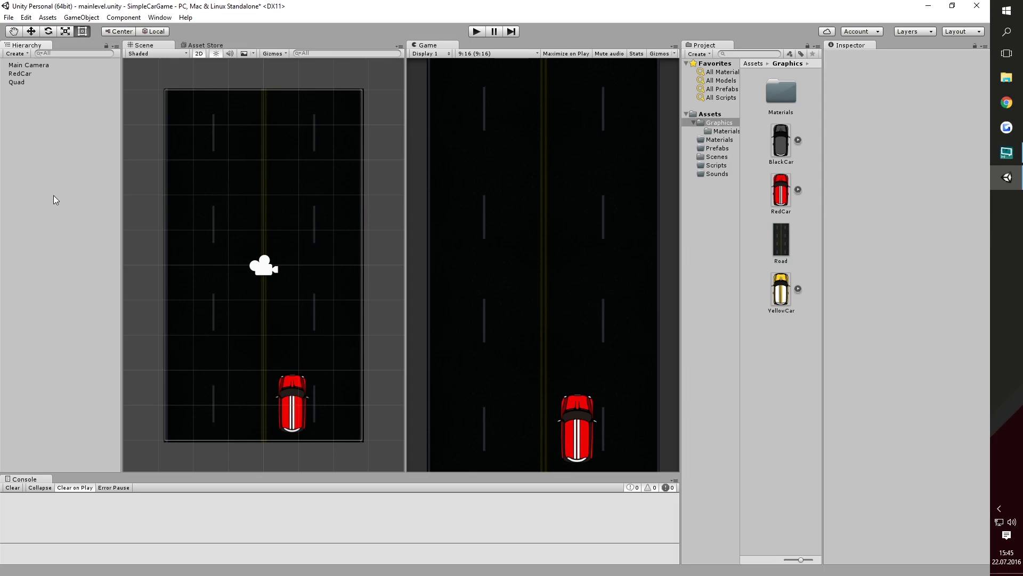
{"action": "right_click", "coordinate": [33, 150]}
{"action": "mouse_move", "coordinate": [76, 276]}
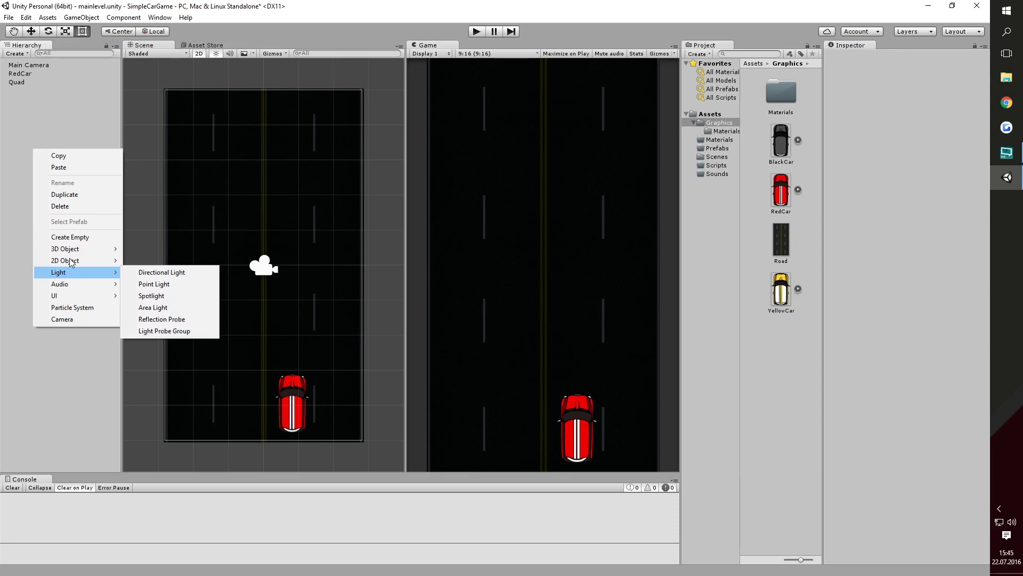
{"action": "right_click", "coordinate": [33, 114]}
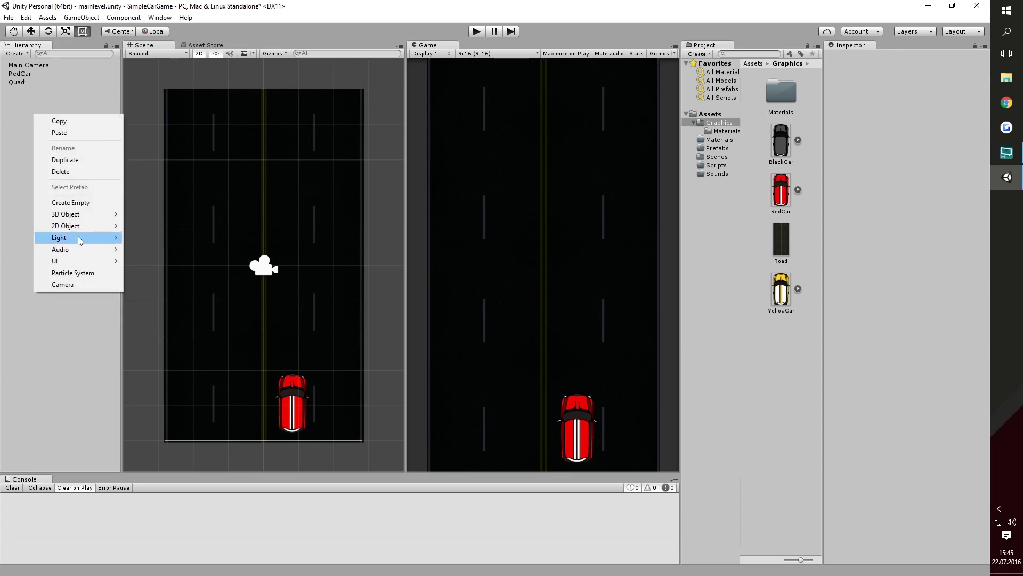
{"action": "mouse_move", "coordinate": [78, 236]}
{"action": "left_click", "coordinate": [173, 240]}
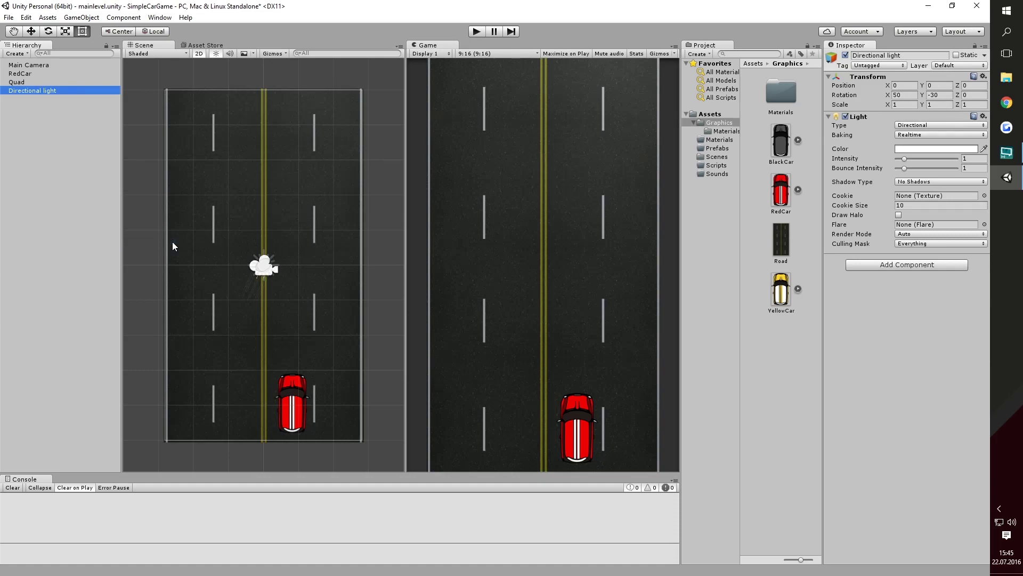
{"action": "left_click", "coordinate": [177, 203]}
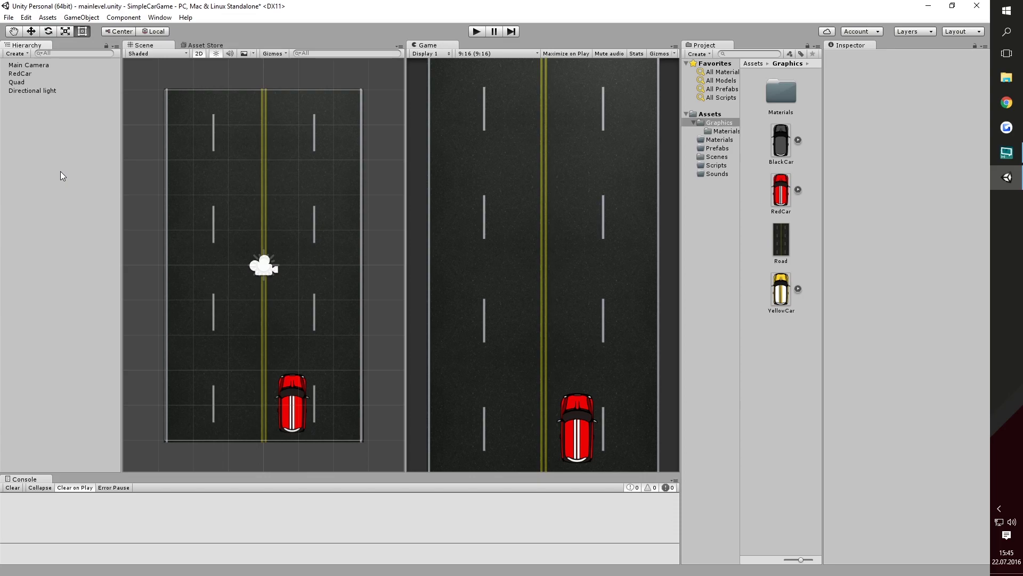
Narrow the road Quad slightly from its right edge, to about 5.68 × 10.09
{"action": "left_click", "coordinate": [24, 80]}
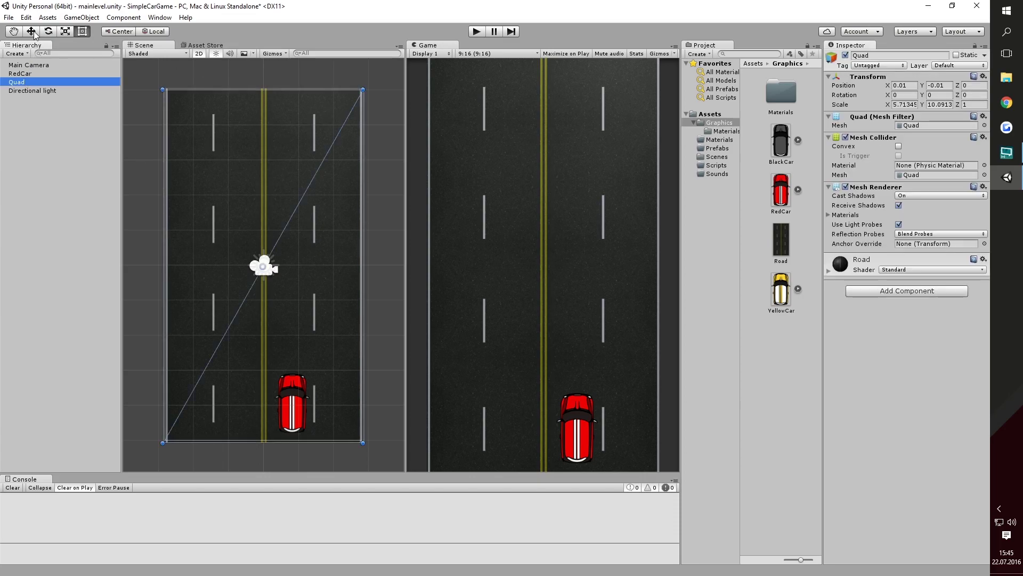
{"action": "left_click", "coordinate": [365, 264]}
{"action": "left_click_drag", "start_coordinate": [364, 264], "coordinate": [364, 264]}
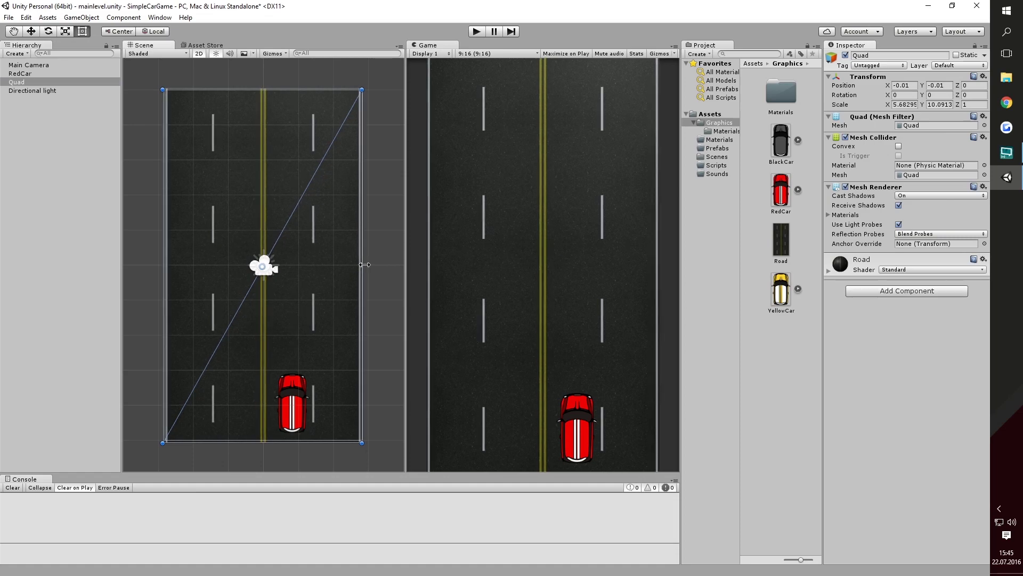
Create the RoadInfiniteScrolling C# script in Assets > Scripts and open it in Visual Studio
{"action": "left_click", "coordinate": [398, 245]}
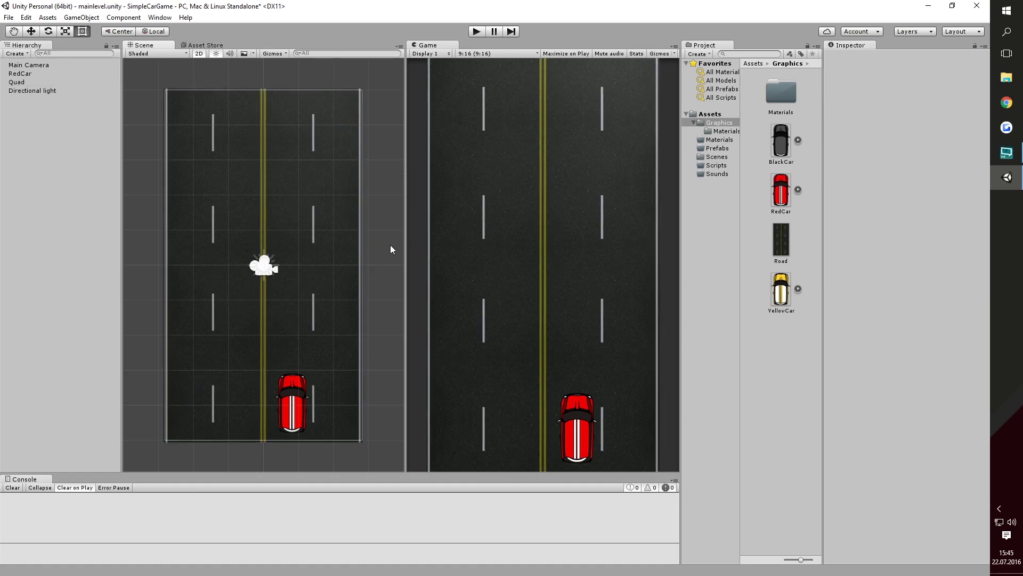
{"action": "left_click", "coordinate": [728, 164]}
{"action": "right_click", "coordinate": [778, 123]}
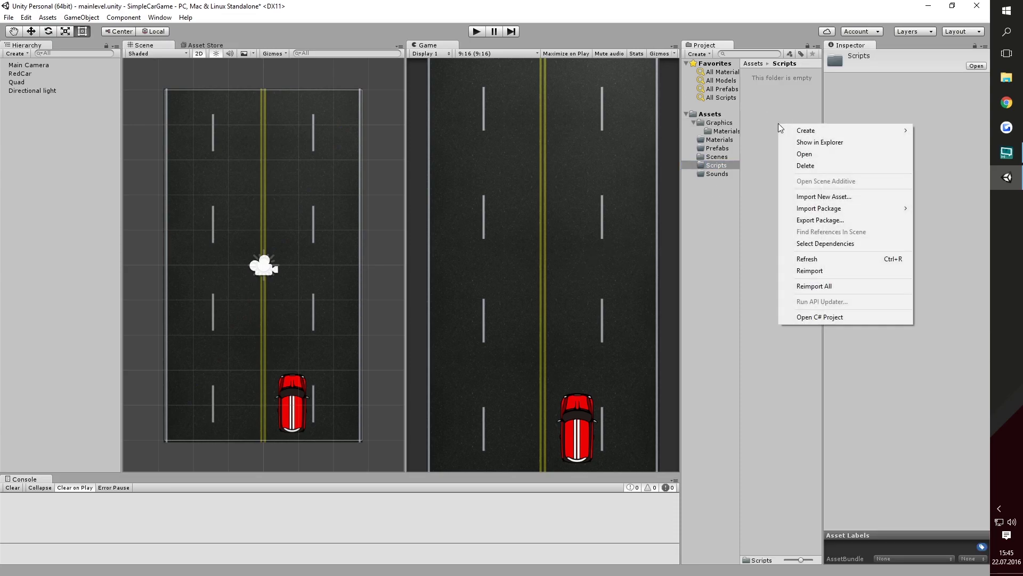
{"action": "mouse_move", "coordinate": [799, 131]}
{"action": "left_click", "coordinate": [736, 145]}
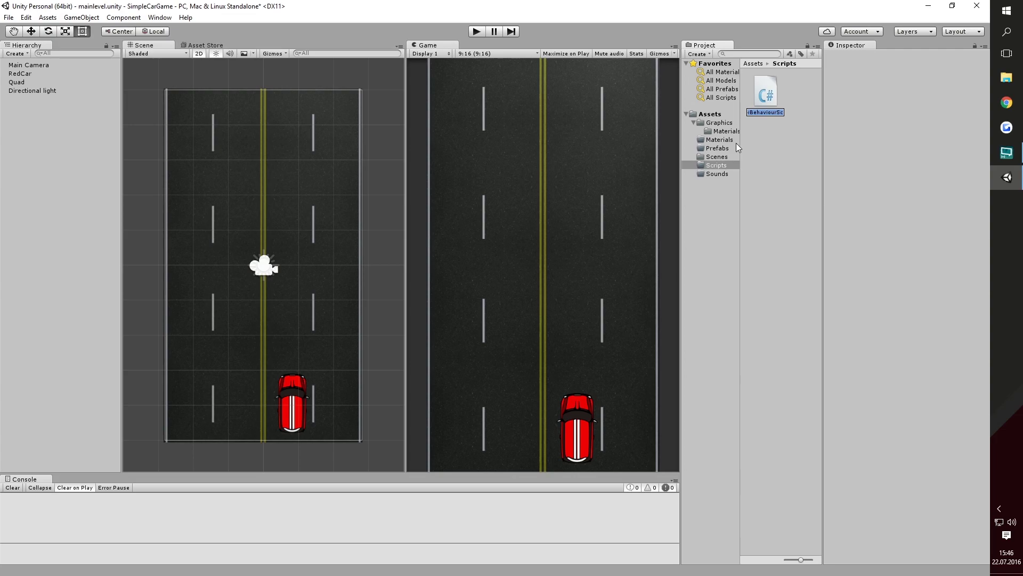
{"action": "type", "text": "Road"}
{"action": "type", "text": "InfiniteScro"}
{"action": "type", "text": "lling"}
{"action": "key", "text": "Return"}
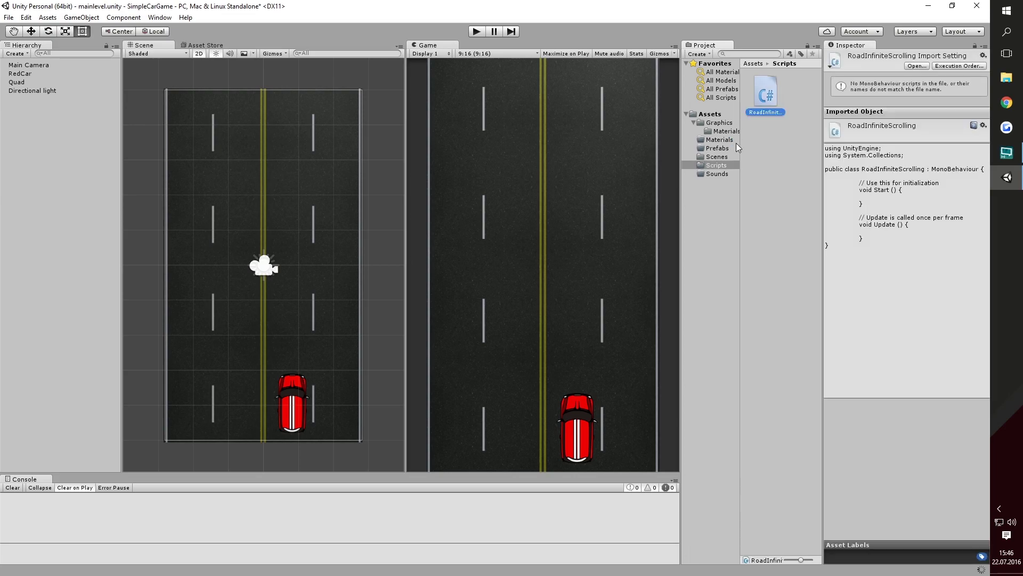
{"action": "key", "text": "Return"}
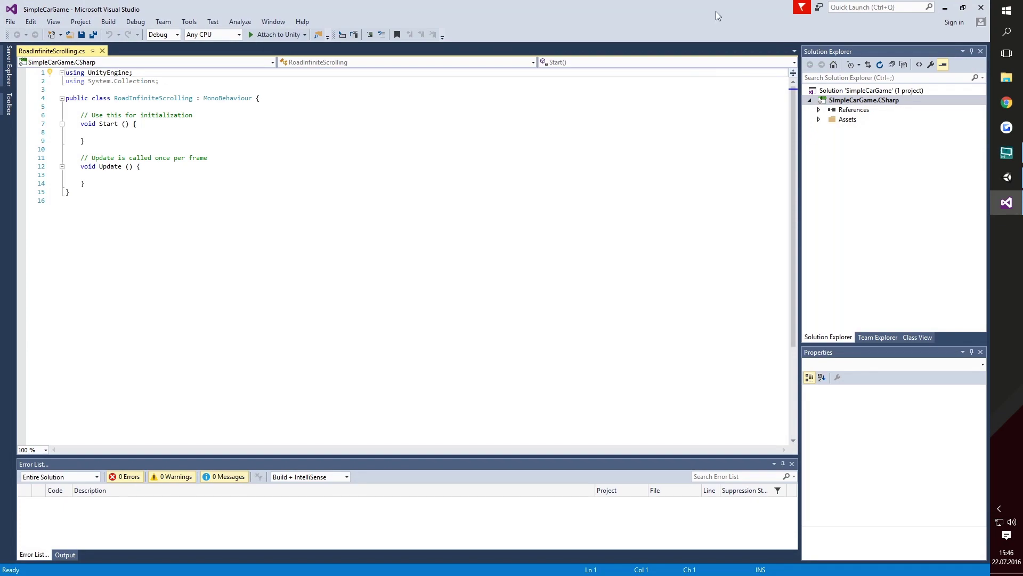
Replace the Start and Update stubs with 'public float scrollSpeed;' and 'private Vector2 offset;'
{"action": "left_click_drag", "start_coordinate": [86, 184], "coordinate": [79, 118]}
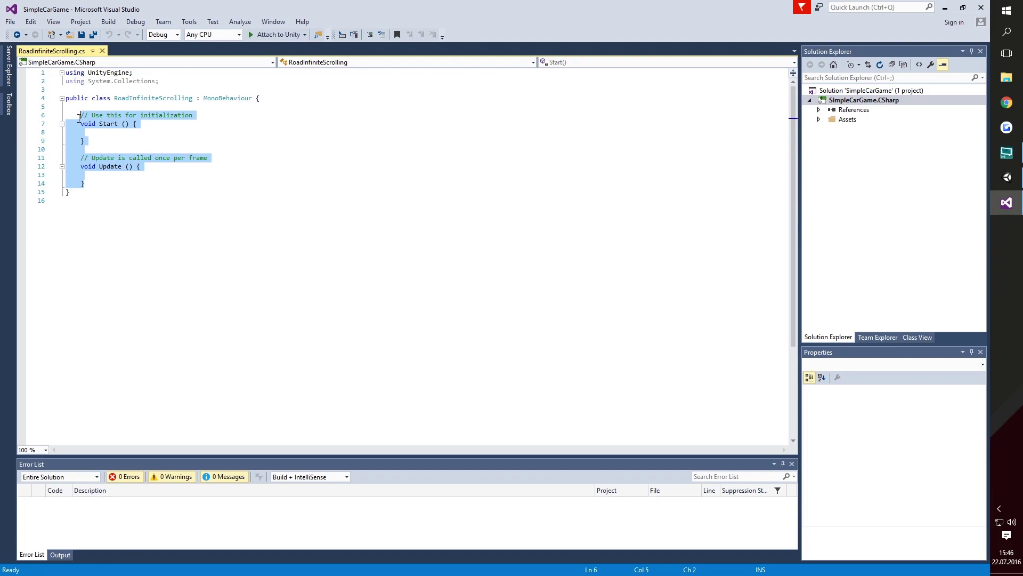
{"action": "type", "text": "public"}
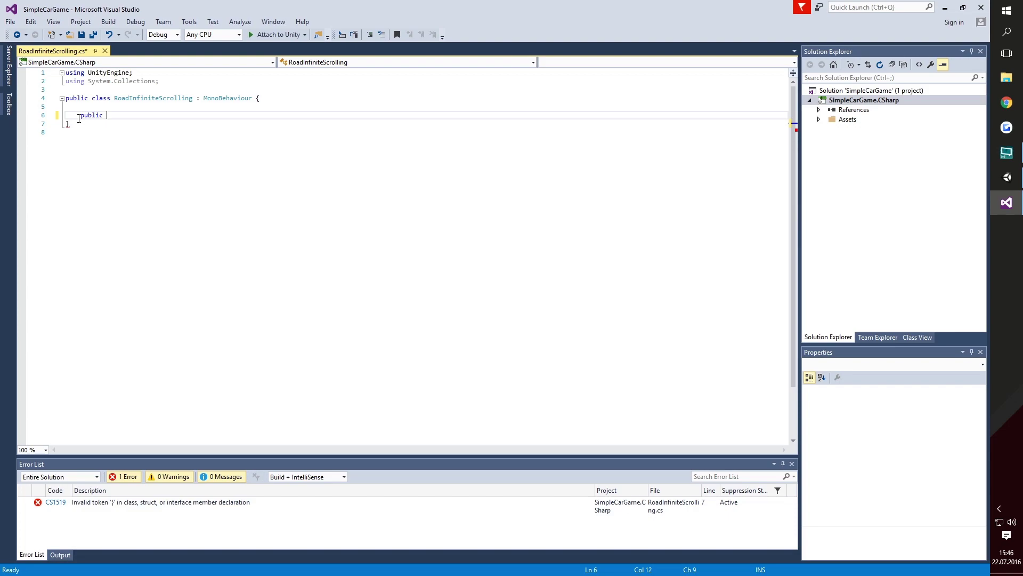
{"action": "type", "text": "fl"}
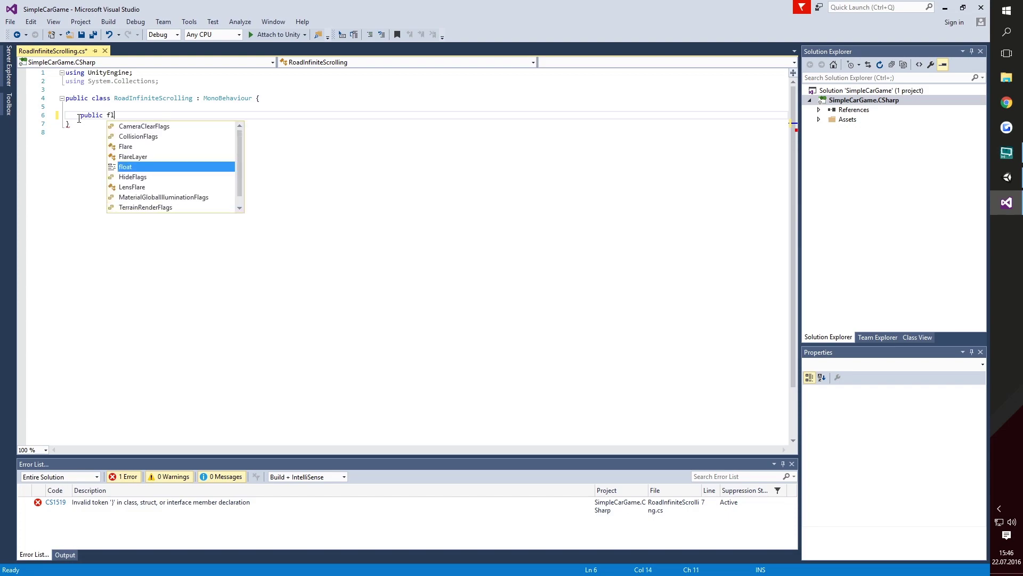
{"action": "type", "text": "oat "}
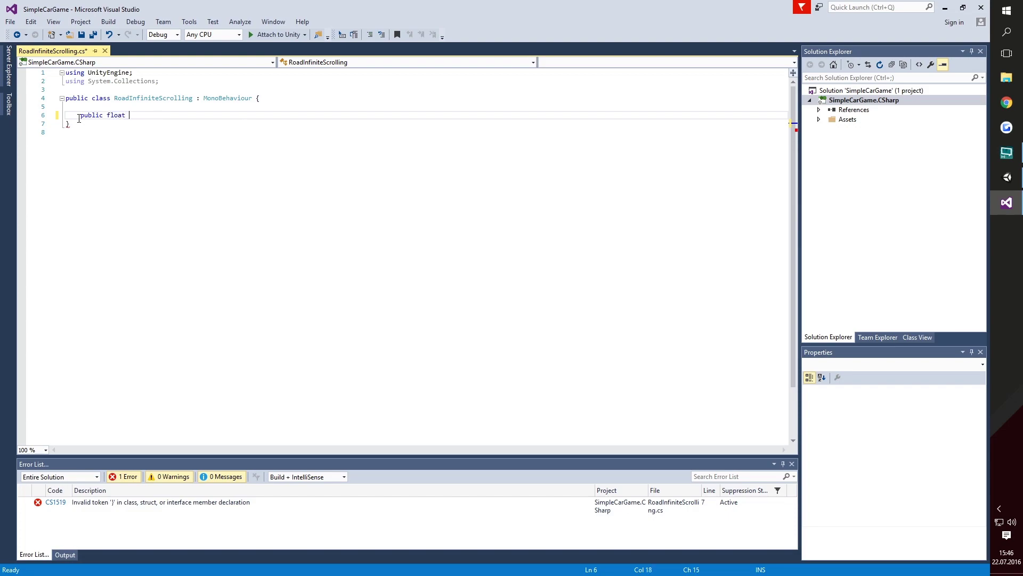
{"action": "type", "text": "scrollSpeed;"}
{"action": "key", "text": "Return"}
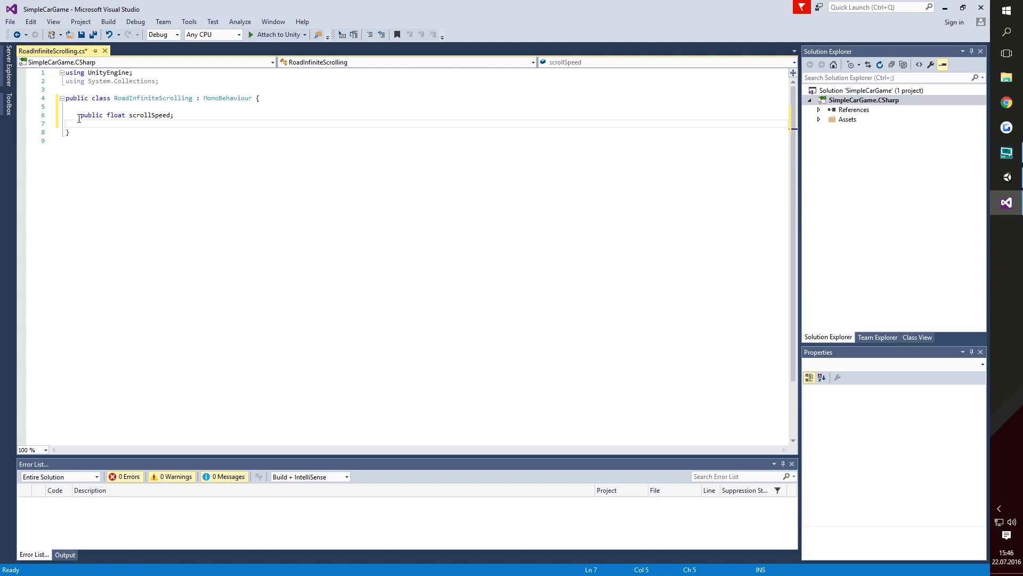
{"action": "type", "text": "private "}
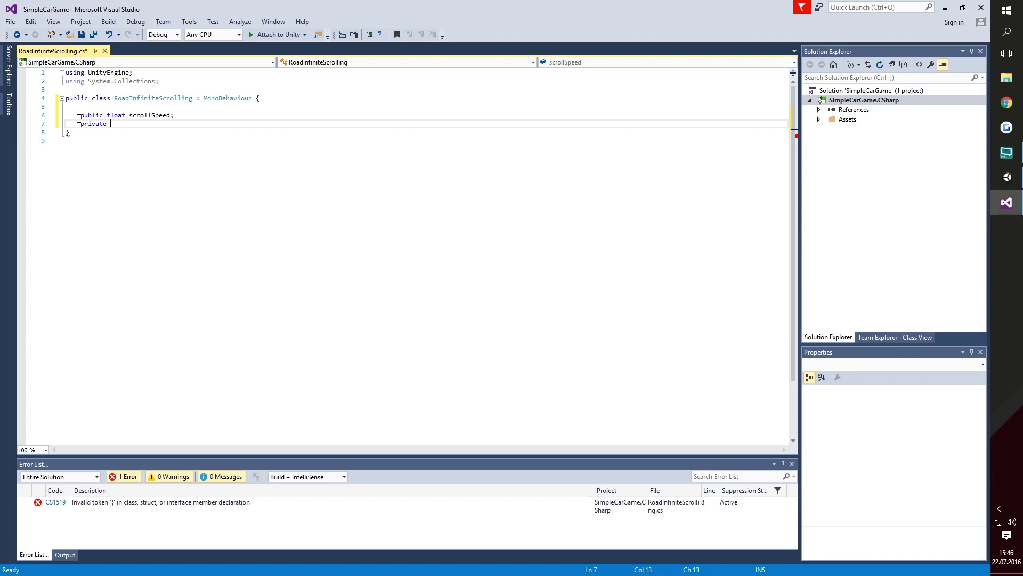
{"action": "type", "text": "Vector2 "}
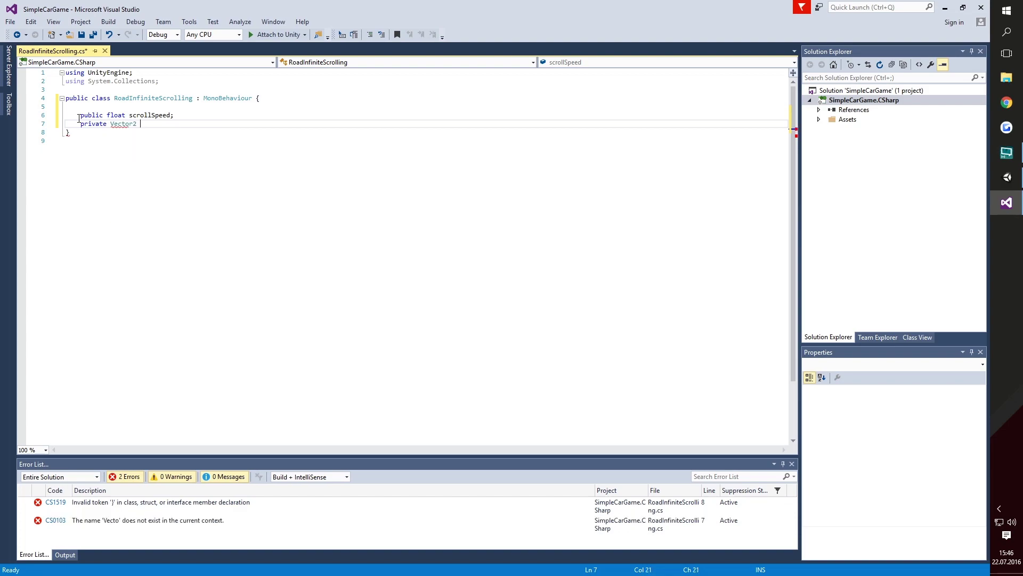
{"action": "type", "text": "offset;"}
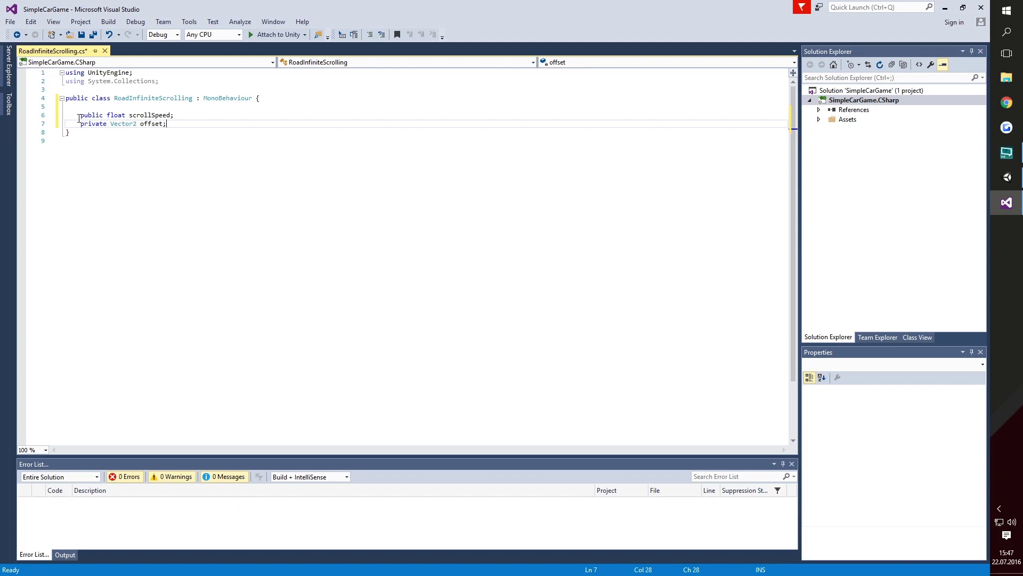
{"action": "key", "text": "Return"}
{"action": "key", "text": "Return"}
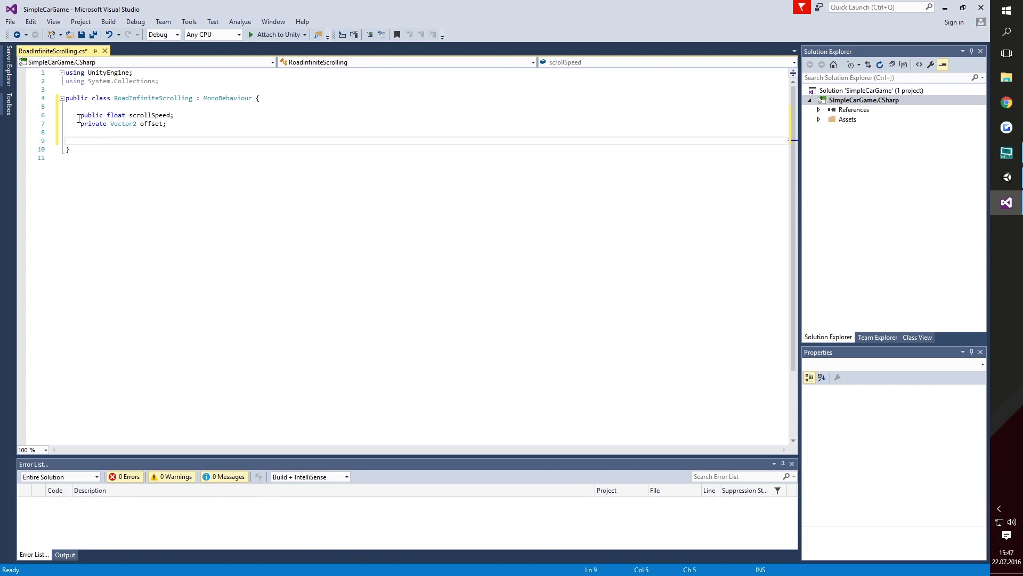
Add 'void Update() {' with a body starting 'offset = new Vector2(0'
{"action": "key", "text": "Up"}
{"action": "key", "text": "Up"}
{"action": "key", "text": "Delete"}
{"action": "key", "text": "Delete"}
{"action": "key", "text": "Delete"}
{"action": "key", "text": "Delete"}
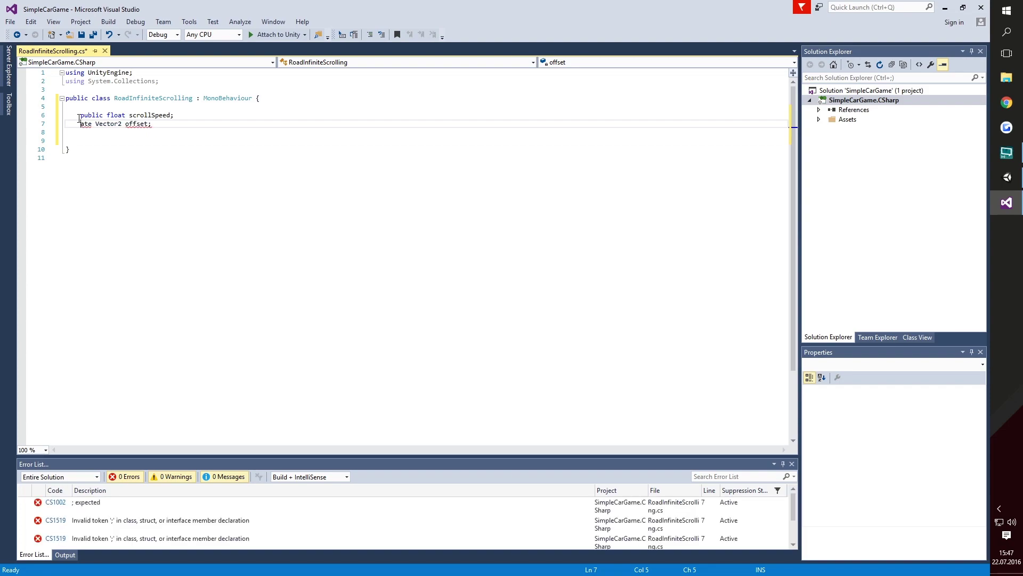
{"action": "key", "text": "Delete"}
{"action": "key", "text": "Delete"}
{"action": "key", "text": "Delete"}
{"action": "key", "text": "Delete"}
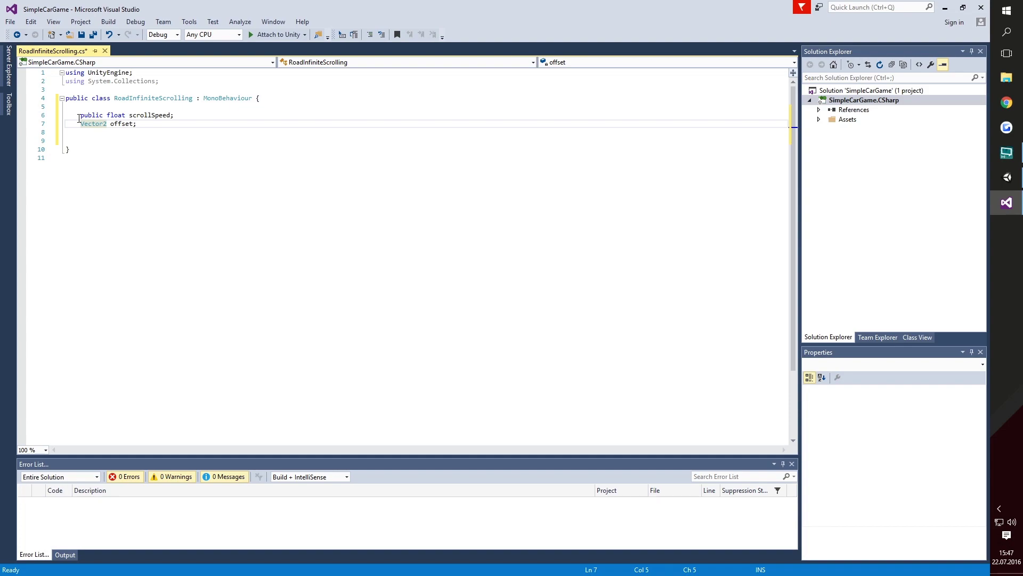
{"action": "type", "text": "private"}
{"action": "key", "text": "Down"}
{"action": "key", "text": "Down"}
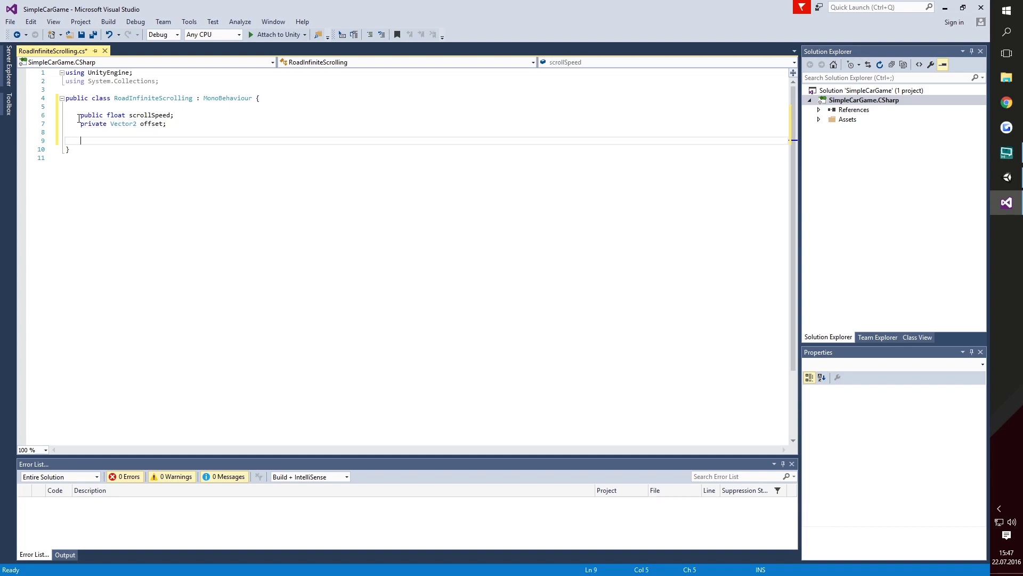
{"action": "type", "text": "void Upd"}
{"action": "type", "text": "ate() {"}
{"action": "key", "text": "Return"}
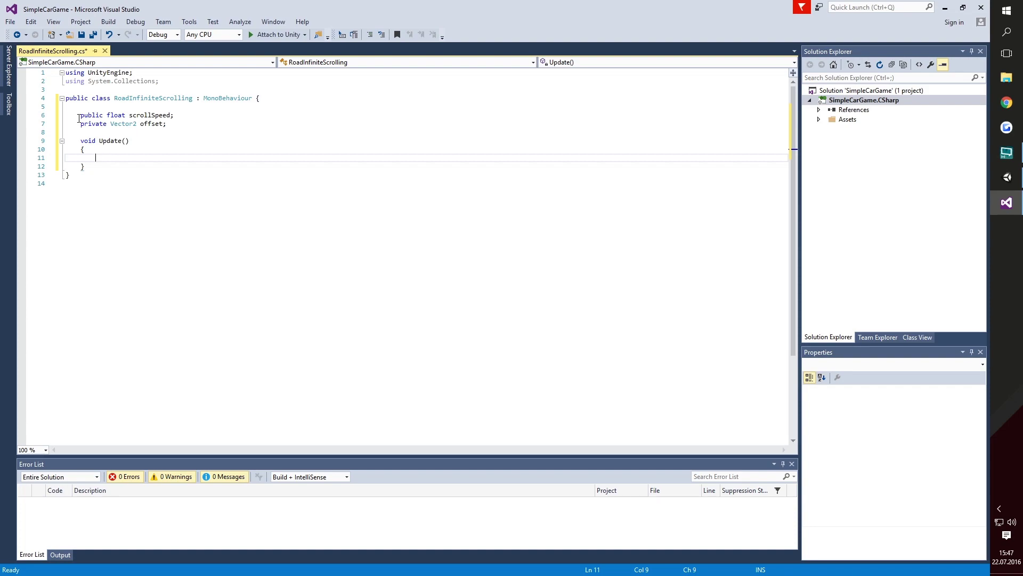
{"action": "type", "text": "offset ="}
{"action": "type", "text": " new Vector2"}
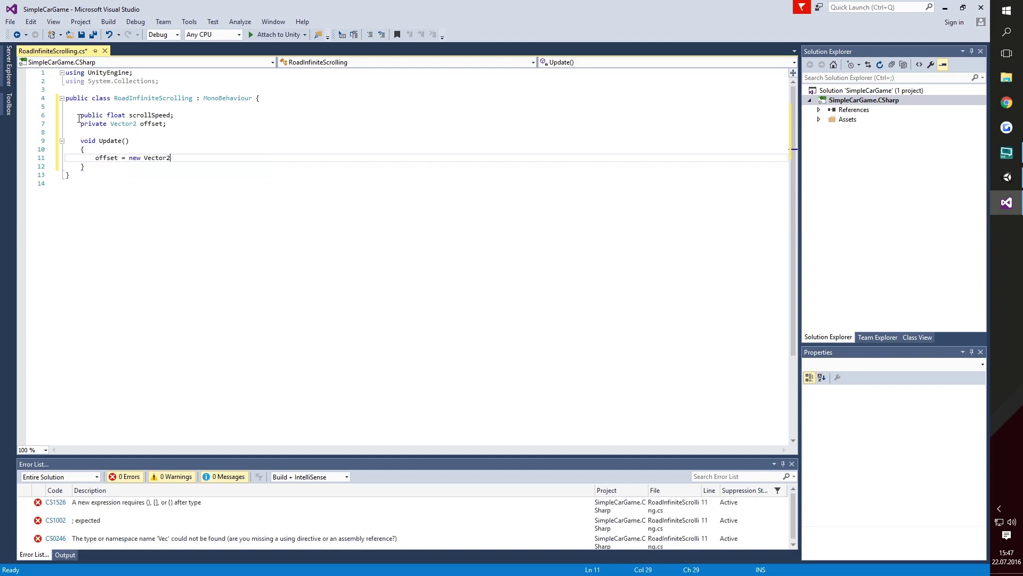
{"action": "type", "text": "(0"}
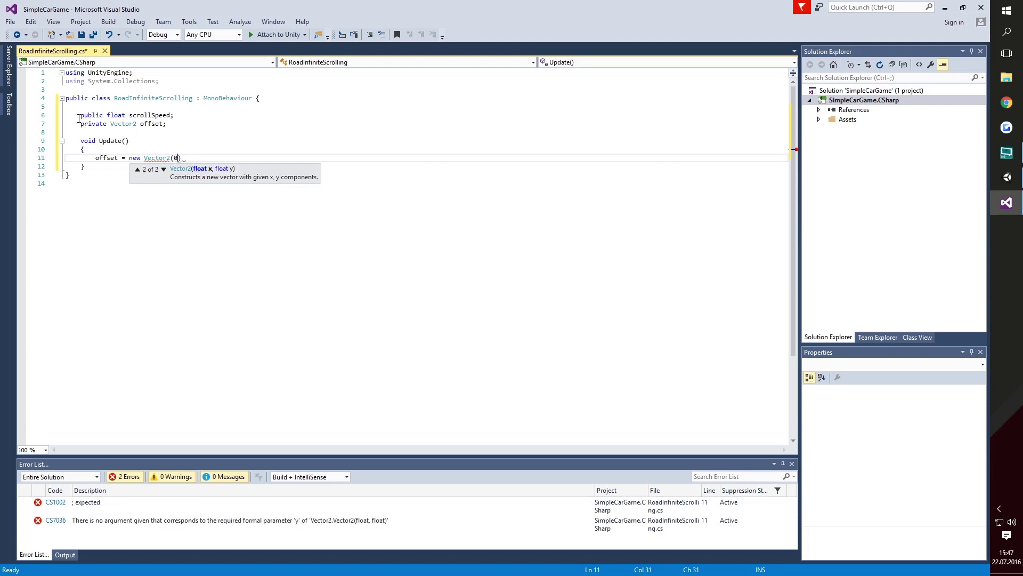
{"action": "left_click", "coordinate": [1006, 177]}
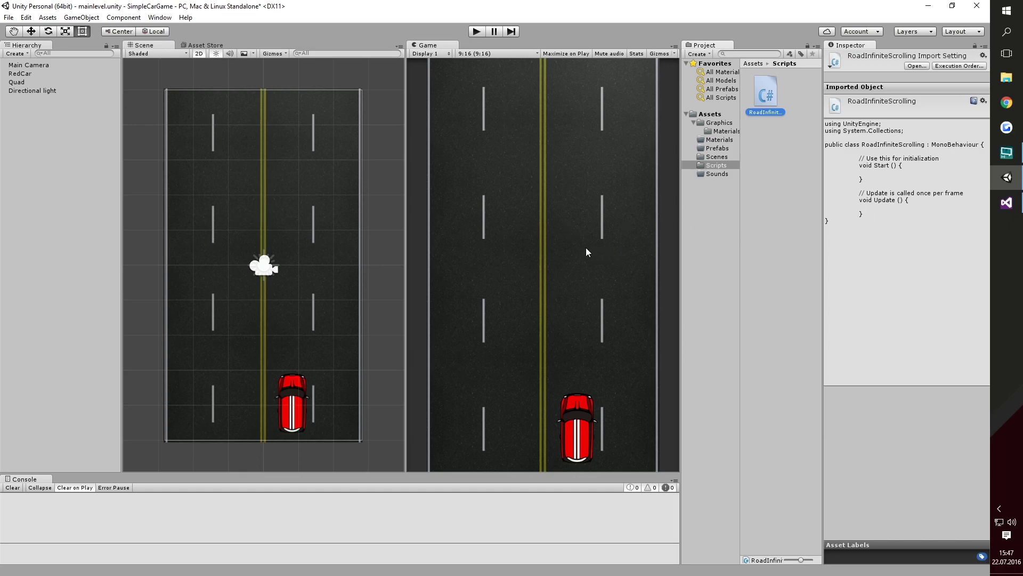
{"action": "left_click", "coordinate": [1007, 203]}
Finish the offset statement as (0, Time.time * scrollSpeed) and start a new line
{"action": "type", "text": ", "}
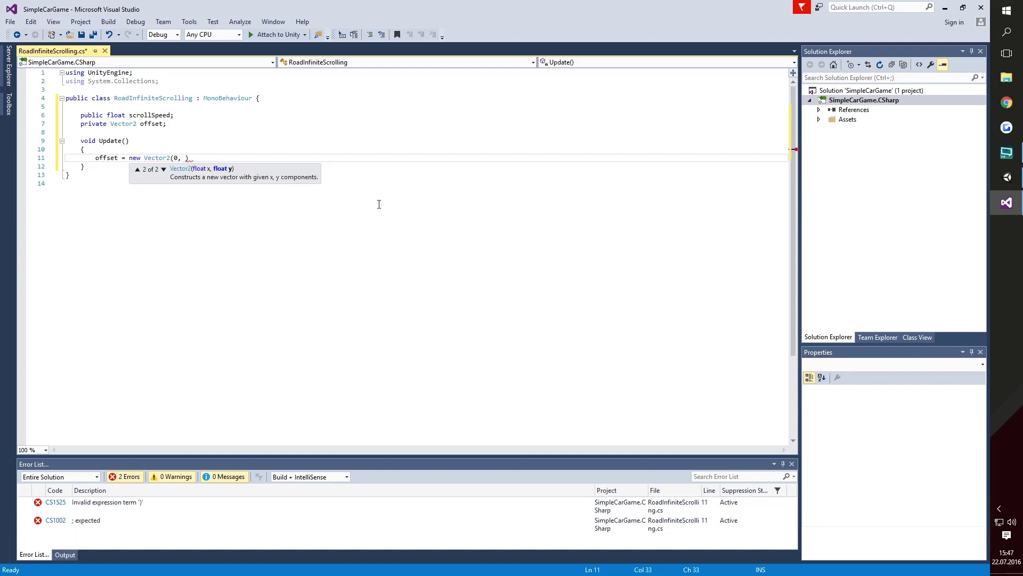
{"action": "type", "text": "Time.tim"}
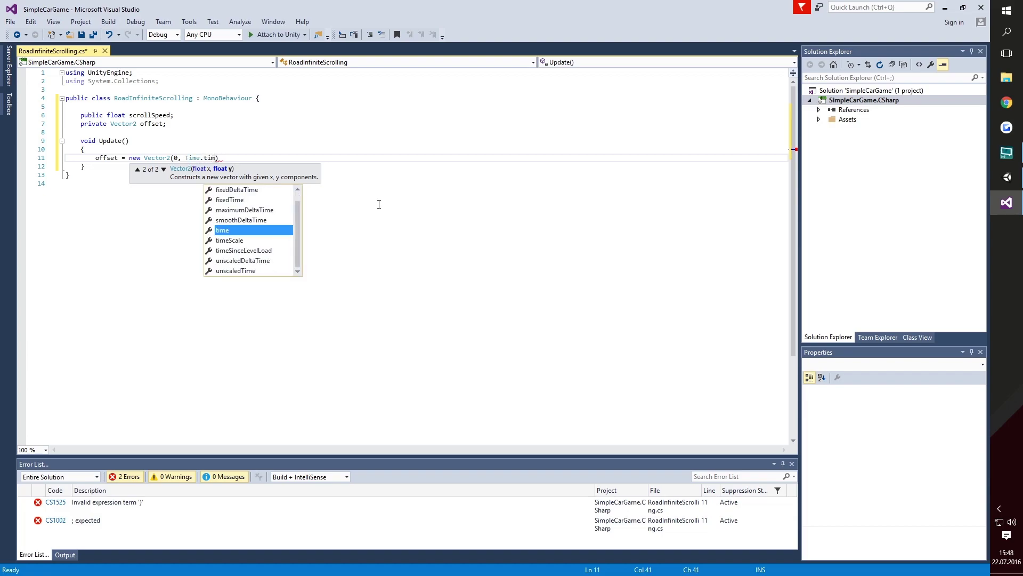
{"action": "type", "text": "e * "}
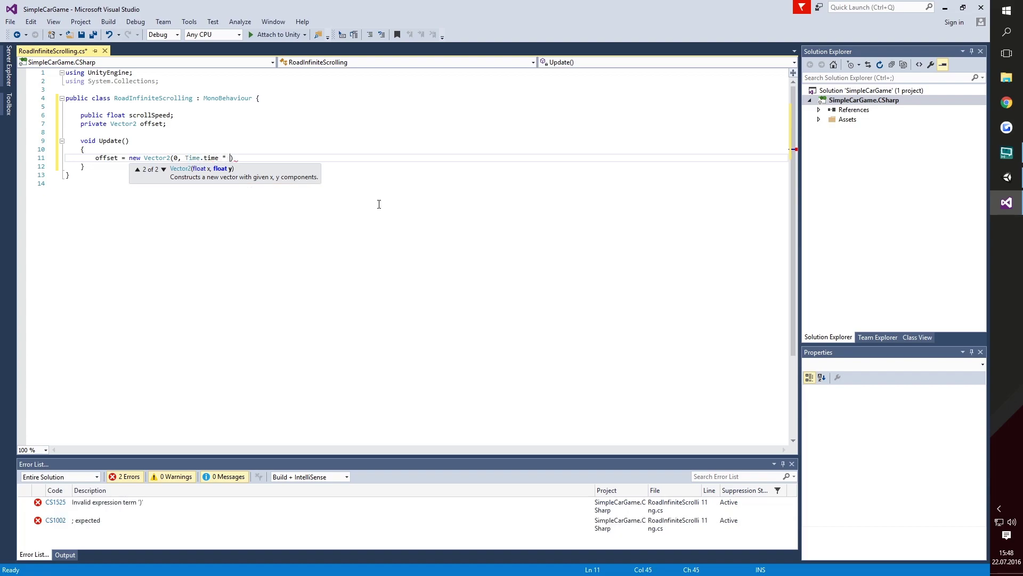
{"action": "type", "text": "scro"}
{"action": "key", "text": "Tab"}
{"action": "type", "text": ")"}
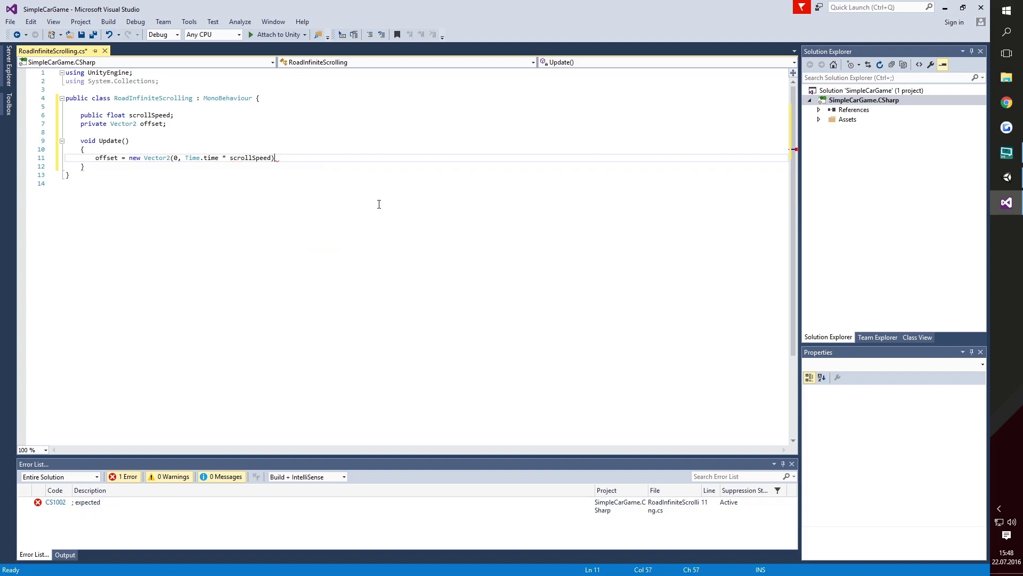
{"action": "type", "text": ";"}
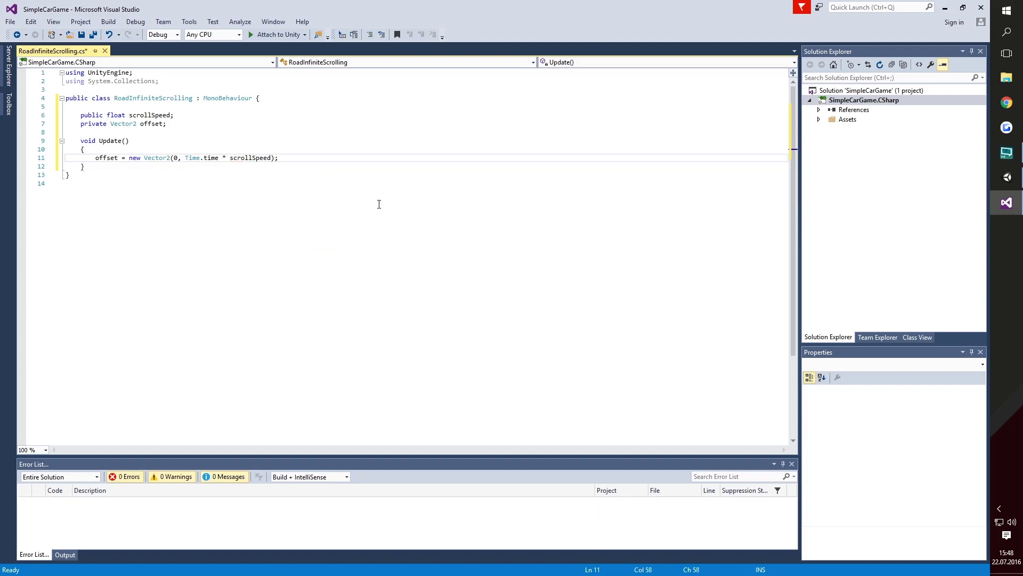
{"action": "key", "text": "Return"}
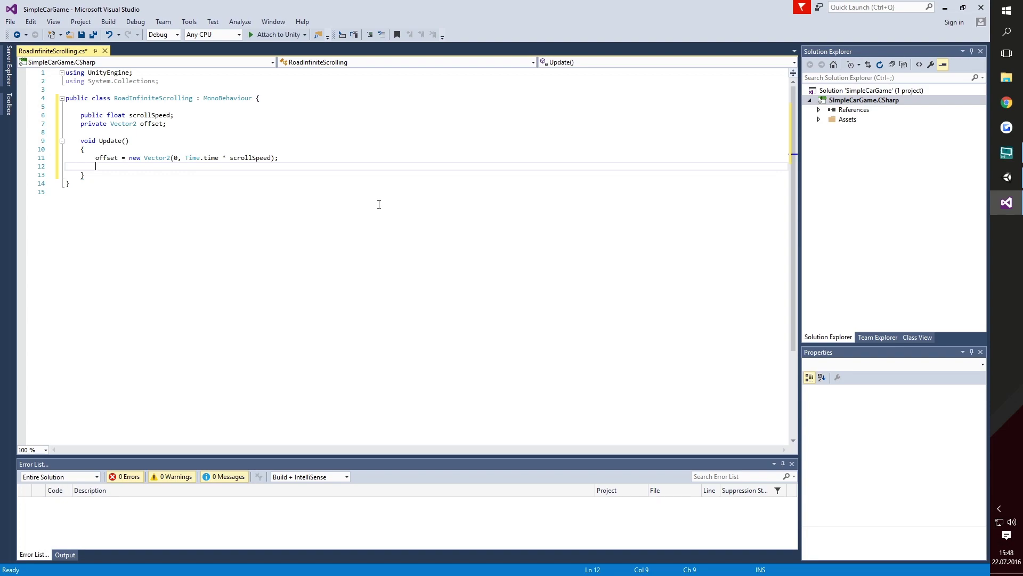
Add GetComponent<Renderer>().material.mainTextureOffset = offset;, save the script and return to Unity
{"action": "type", "text": "GetC"}
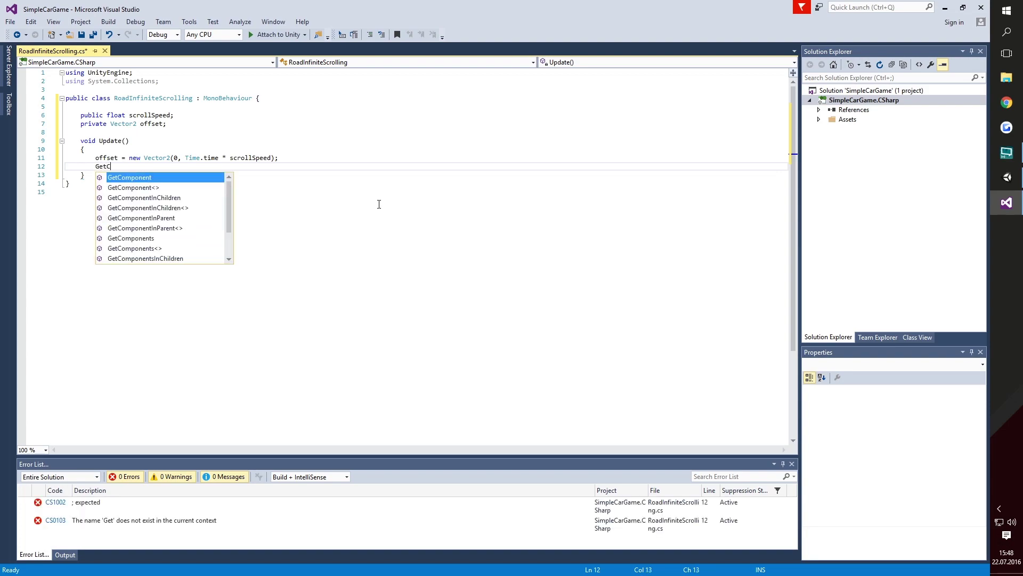
{"action": "type", "text": "po"}
{"action": "key", "text": "Return"}
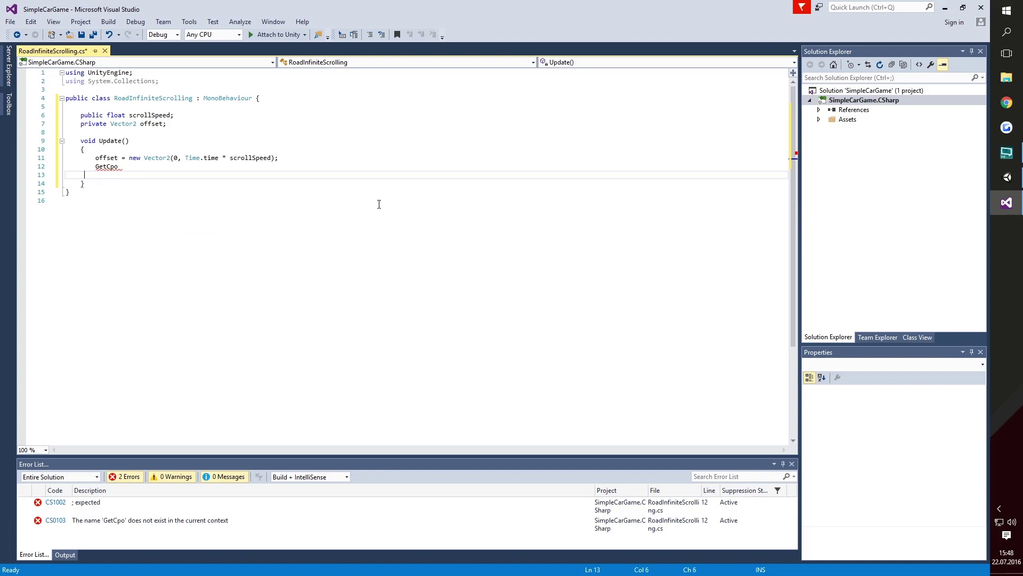
{"action": "key", "text": "BackSpace"}
{"action": "key", "text": "BackSpace"}
{"action": "key", "text": "BackSpace"}
{"action": "type", "text": "om"}
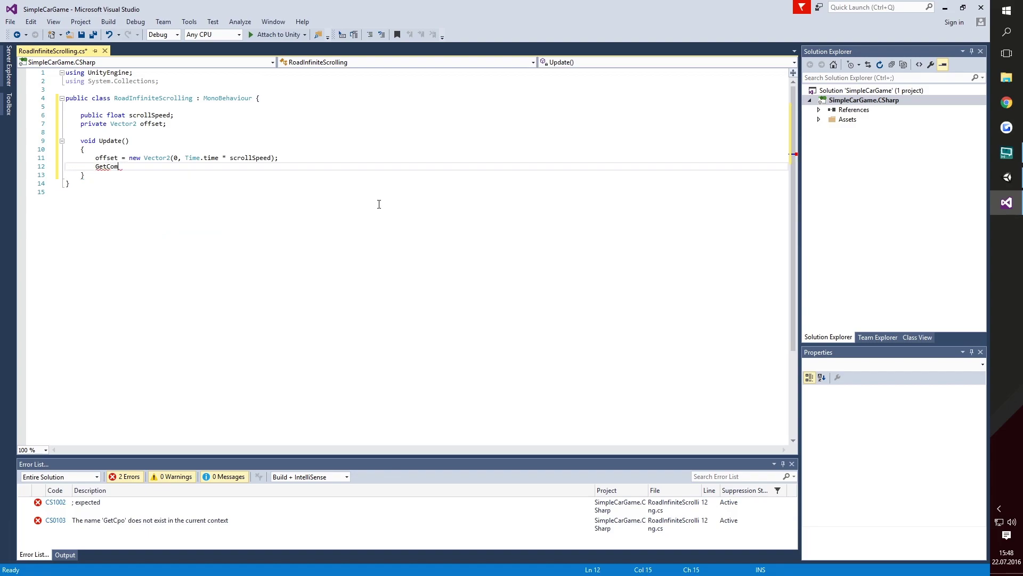
{"action": "type", "text": "ponent<Rend>"}
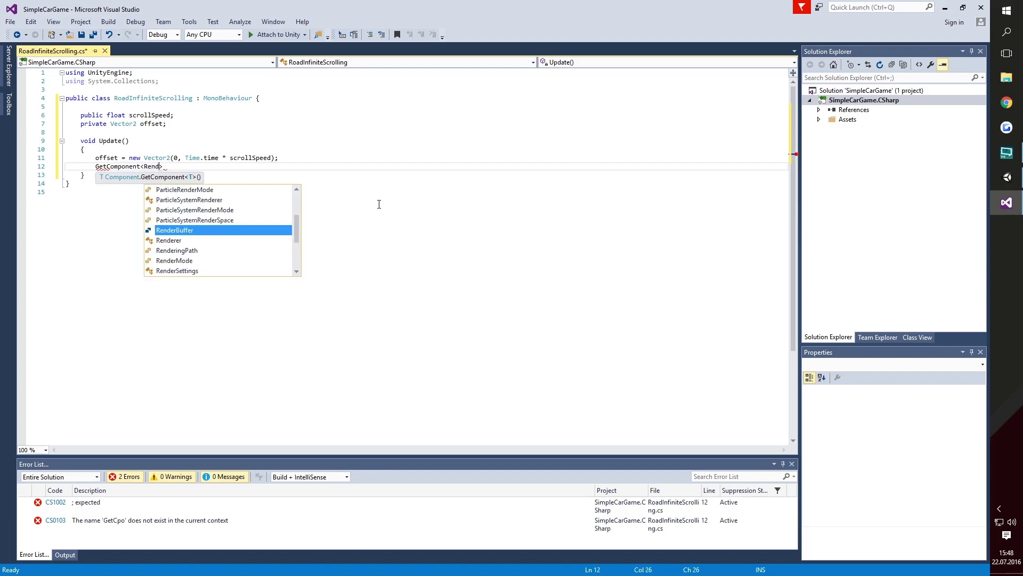
{"action": "key", "text": "Down"}
{"action": "key", "text": "Return"}
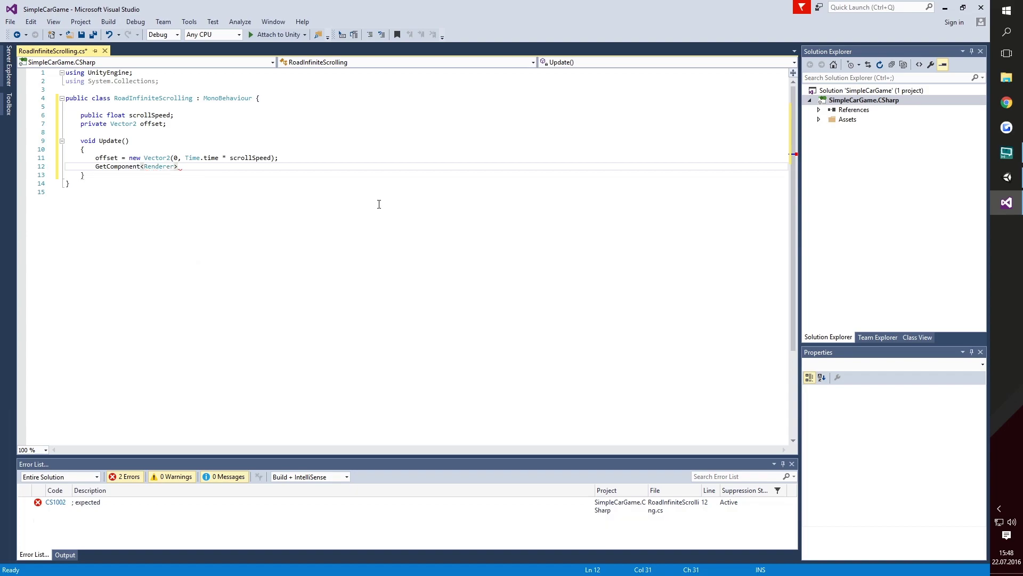
{"action": "type", "text": "()"}
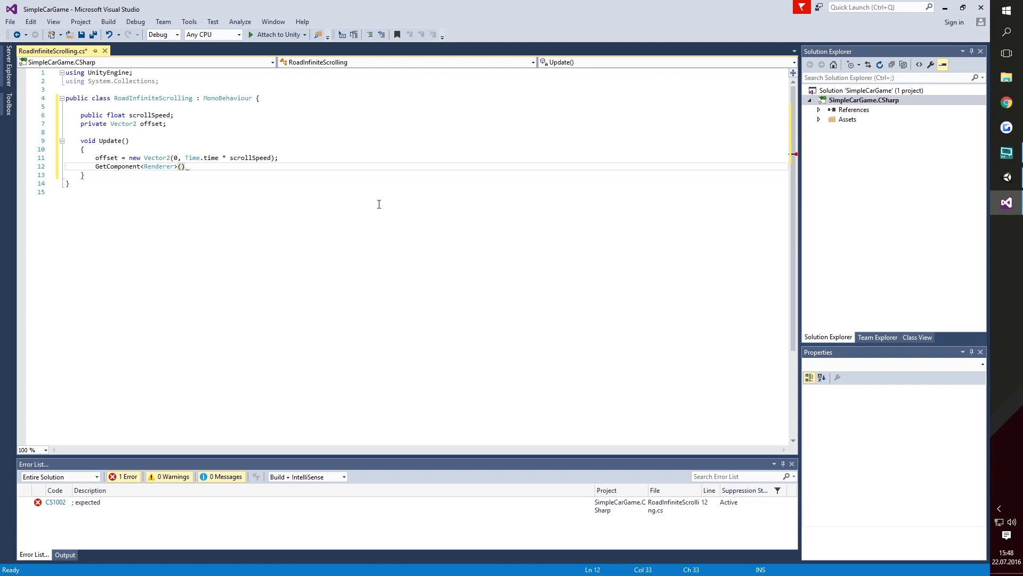
{"action": "type", "text": "."}
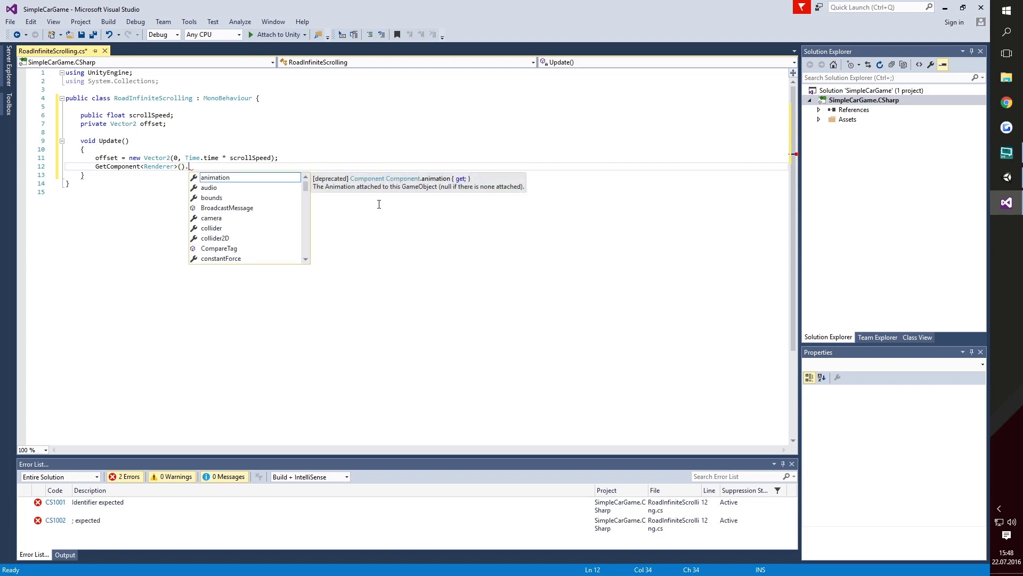
{"action": "type", "text": "material."}
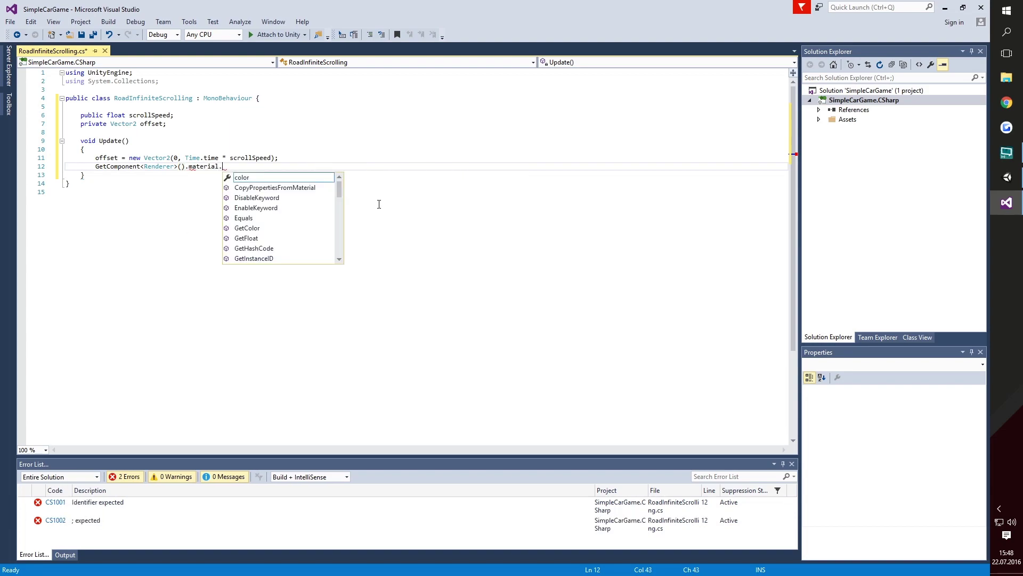
{"action": "type", "text": "mainTexture"}
{"action": "key", "text": "Down"}
{"action": "key", "text": "Tab"}
{"action": "type", "text": "="}
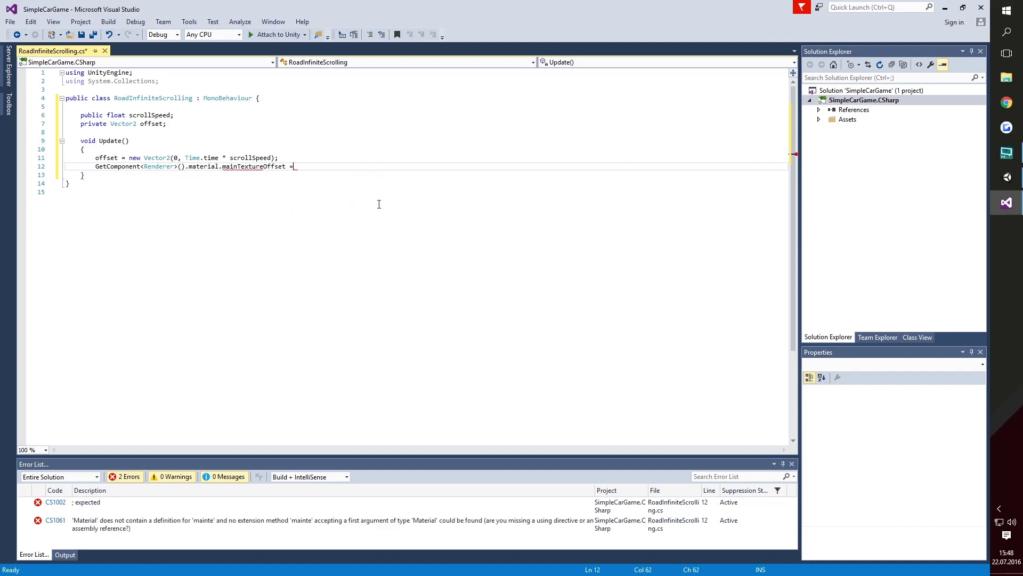
{"action": "type", "text": " offset"}
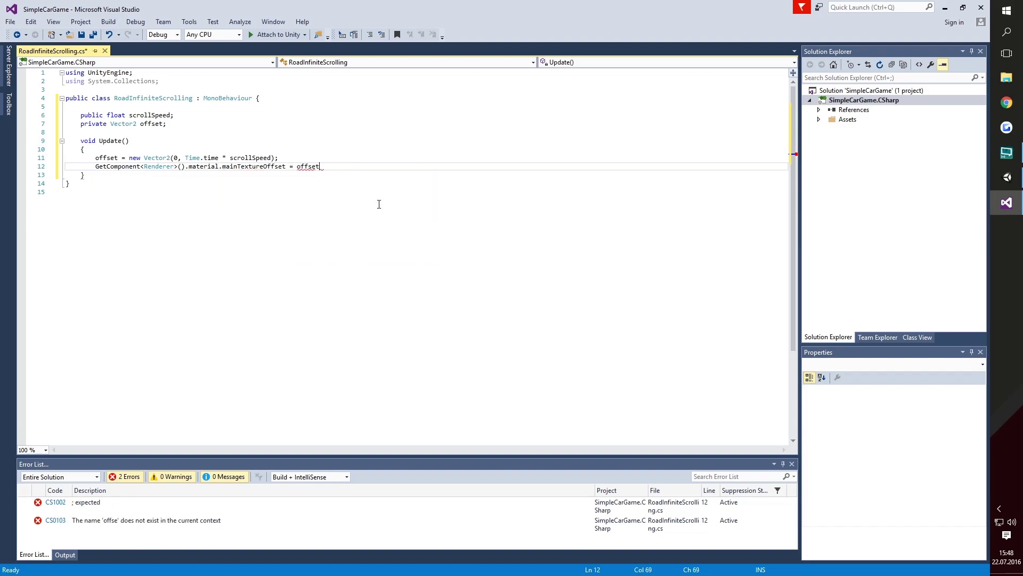
{"action": "type", "text": ";"}
{"action": "key", "text": "ctrl+s"}
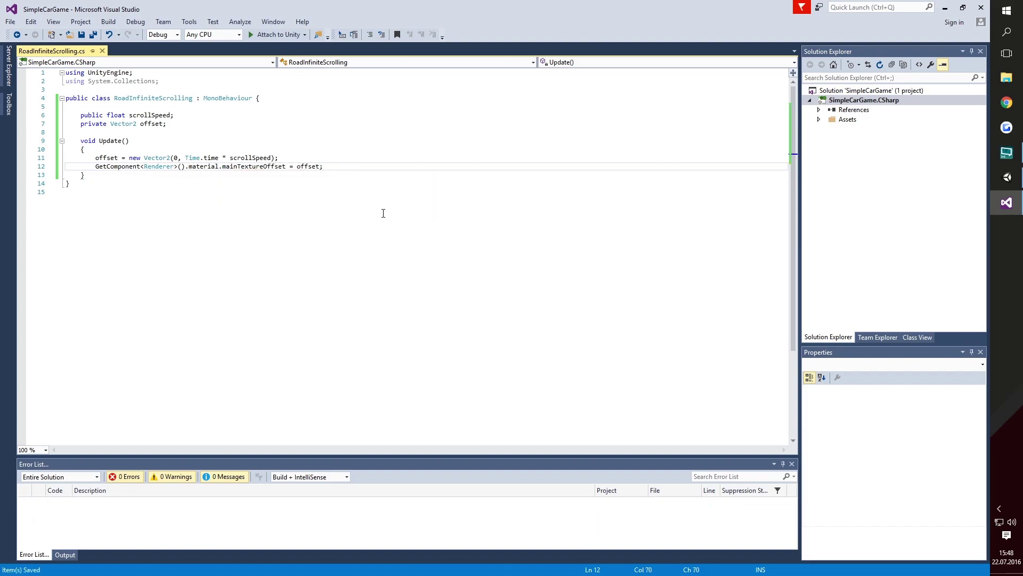
{"action": "left_click", "coordinate": [1006, 177]}
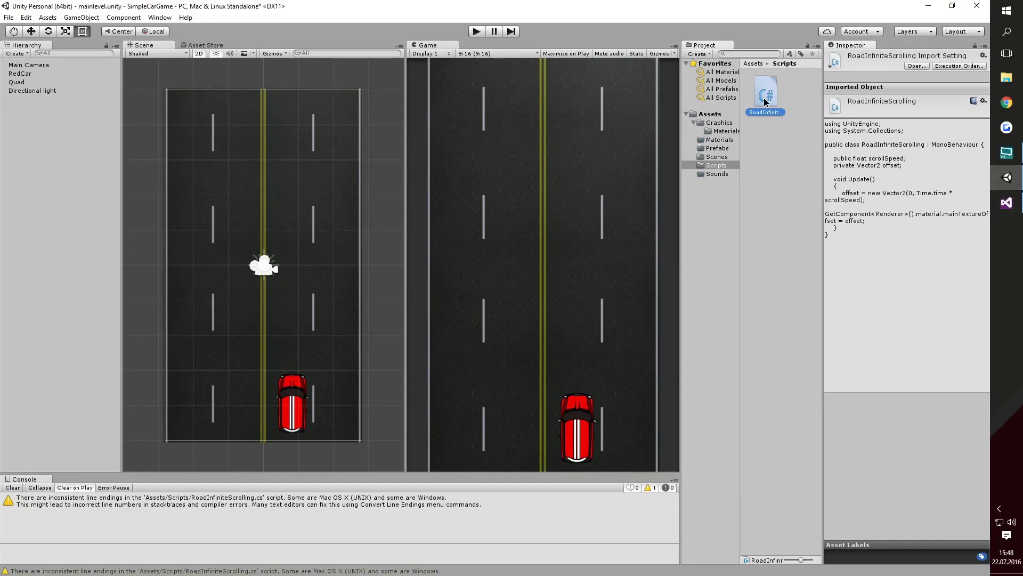
Attach the RoadInfiniteScrolling script to the Quad and rename it Road
{"action": "left_click_drag", "start_coordinate": [764, 99], "coordinate": [31, 84]}
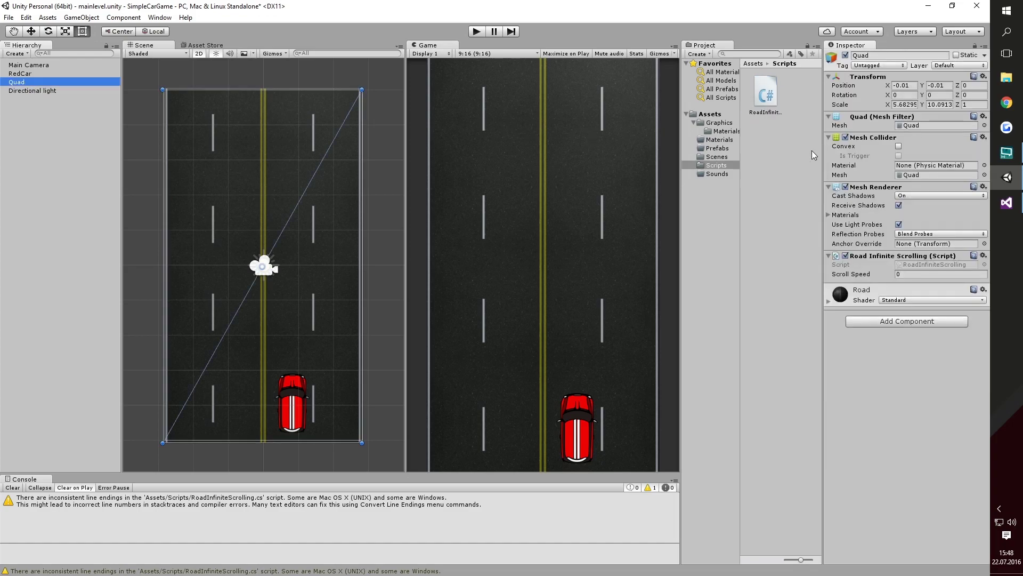
{"action": "left_click", "coordinate": [854, 56]}
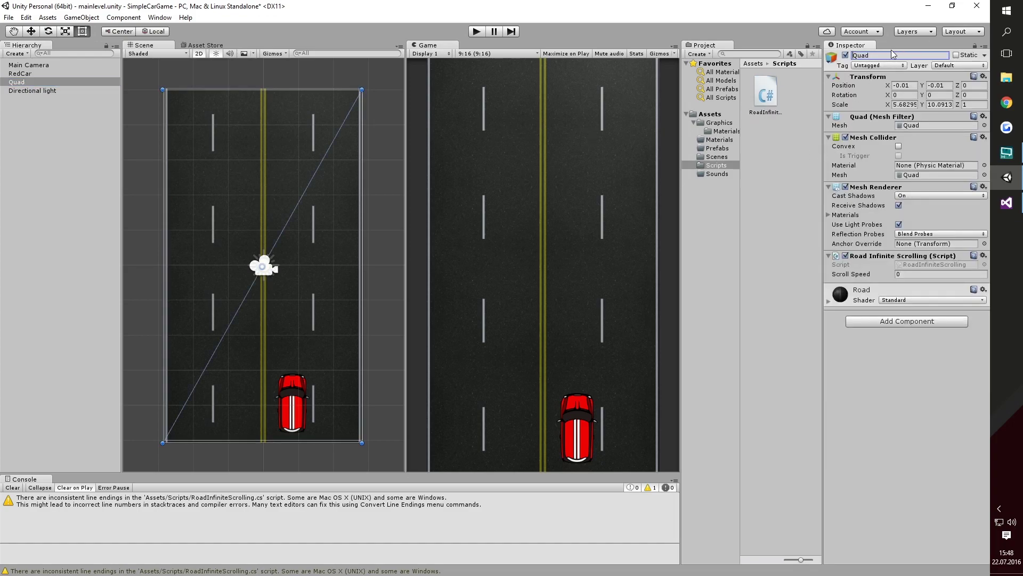
{"action": "type", "text": "Road"}
{"action": "key", "text": "Return"}
Set Scroll Speed to 0.7 and test-play the scrolling road
{"action": "left_click", "coordinate": [927, 274]}
{"action": "type", "text": "."}
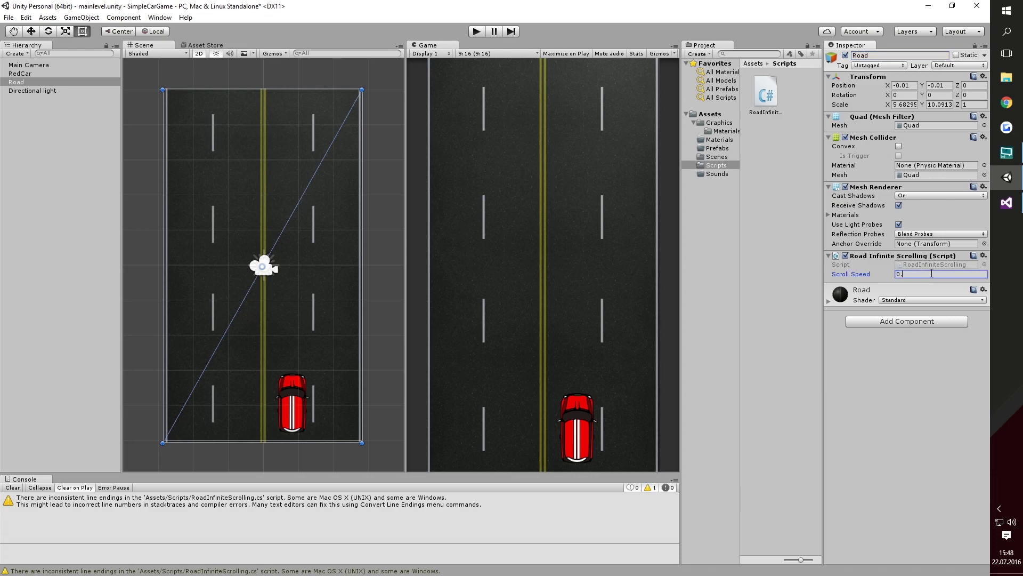
{"action": "type", "text": "7"}
{"action": "key", "text": "Return"}
{"action": "left_click", "coordinate": [479, 33]}
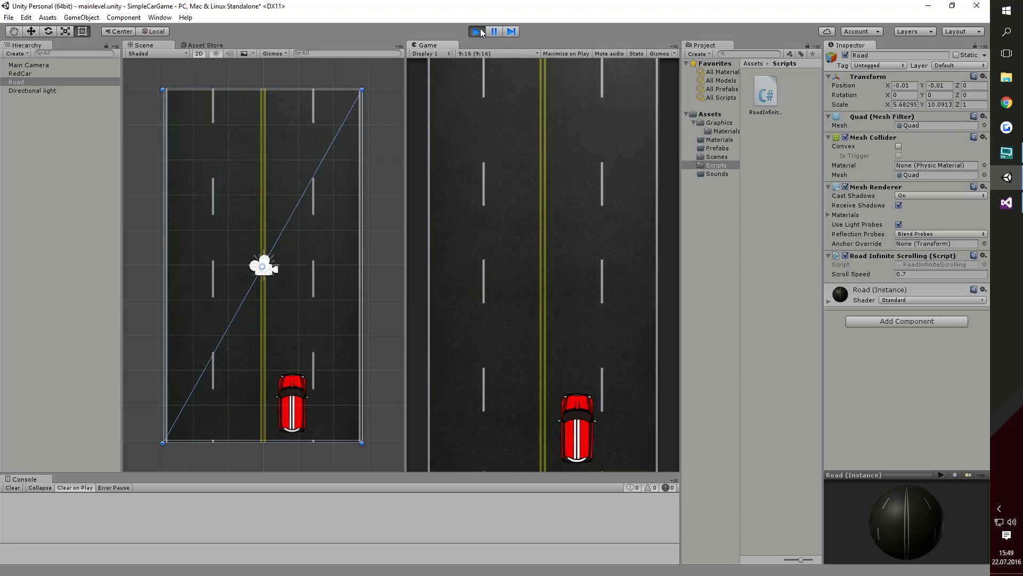
{"action": "left_click", "coordinate": [478, 32]}
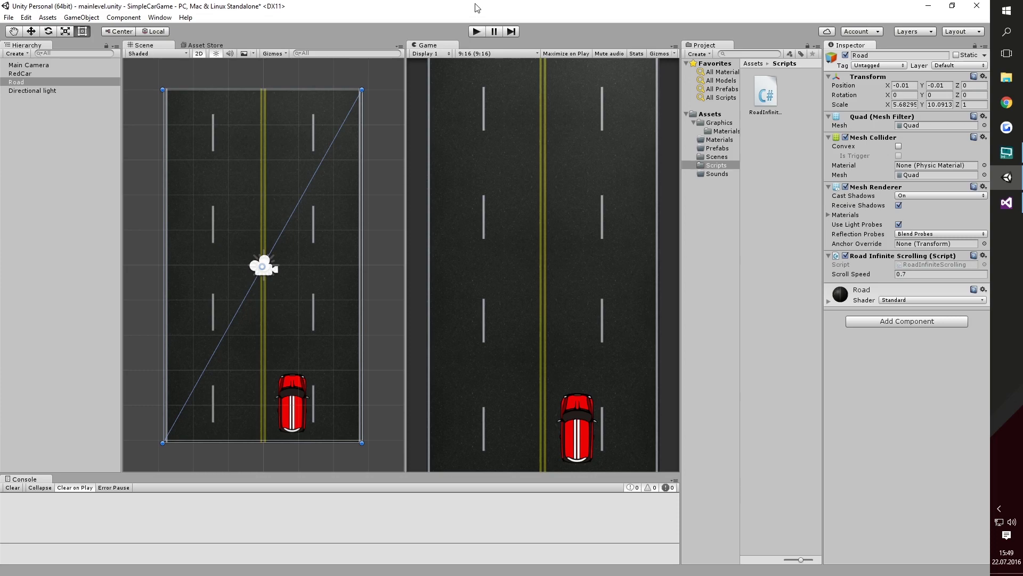
Add a Box Collider 2D to RedCar and zoom in on the car
{"action": "left_click", "coordinate": [39, 91]}
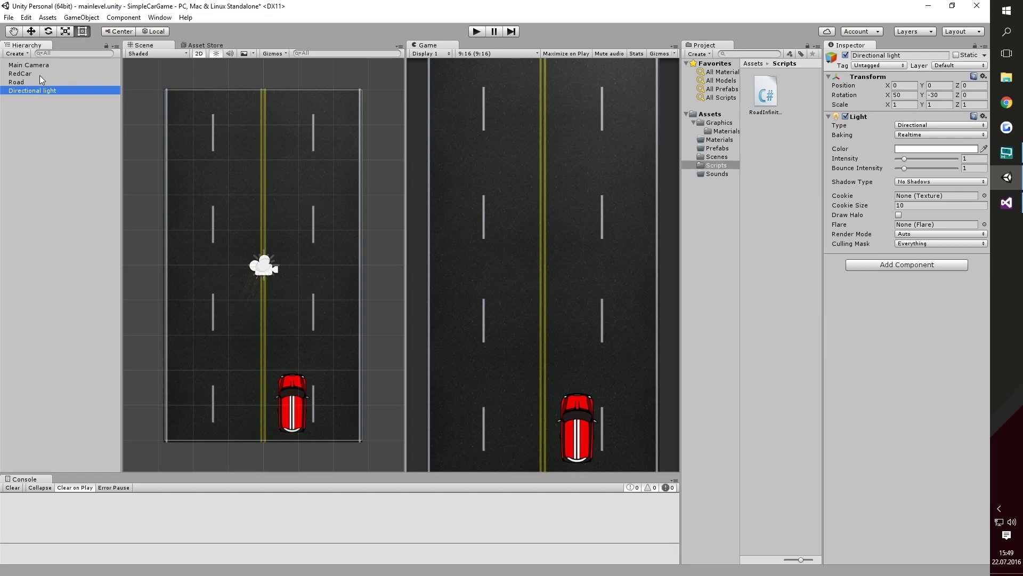
{"action": "left_click", "coordinate": [40, 76]}
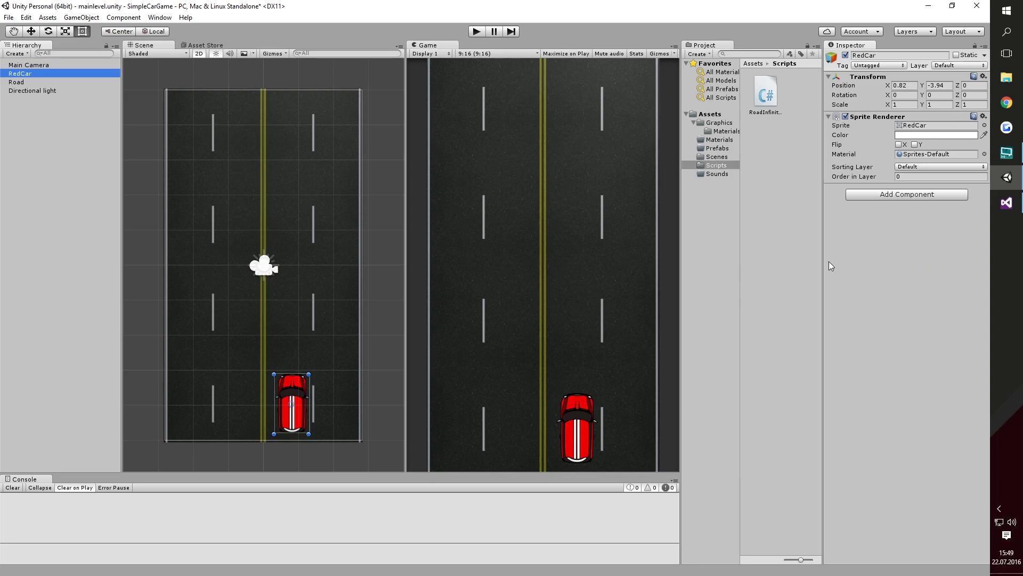
{"action": "left_click", "coordinate": [912, 195]}
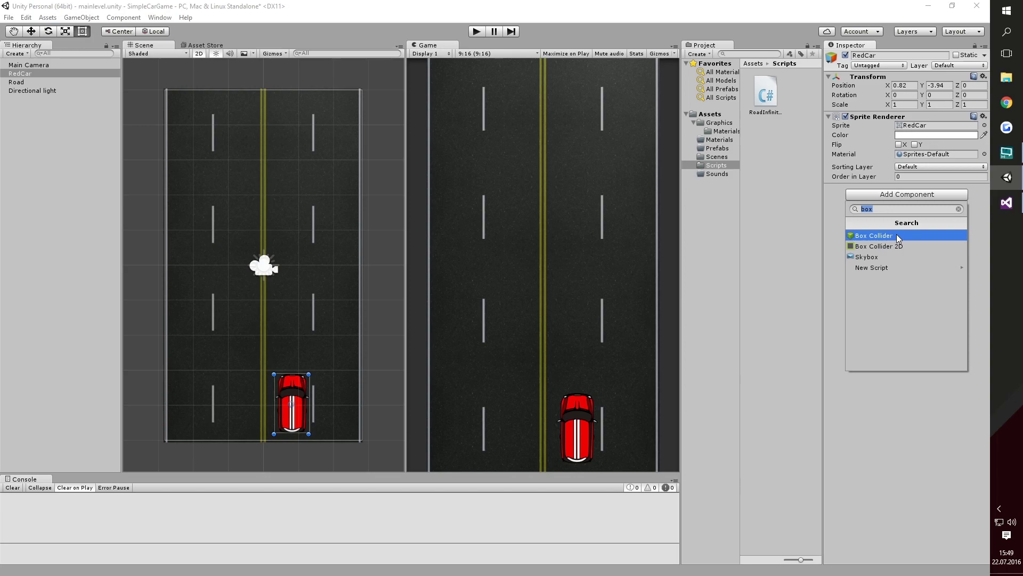
{"action": "left_click", "coordinate": [901, 247]}
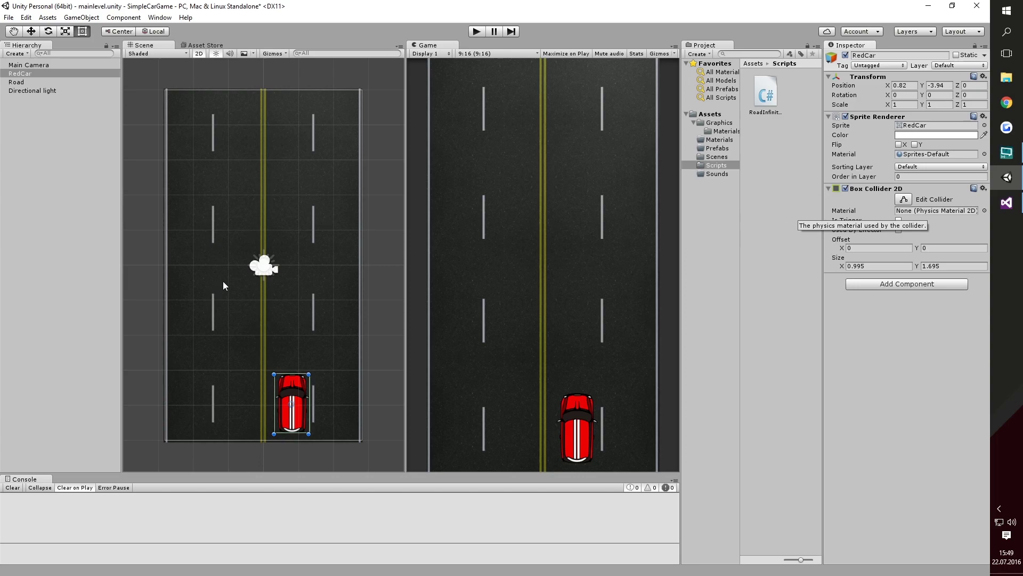
{"action": "scroll", "coordinate": [223, 280], "scroll_direction": "up", "scroll_amount": 3}
{"action": "scroll", "coordinate": [327, 403], "scroll_direction": "up", "scroll_amount": 2}
{"action": "middle_click_drag", "start_coordinate": [326, 402], "coordinate": [252, 304]}
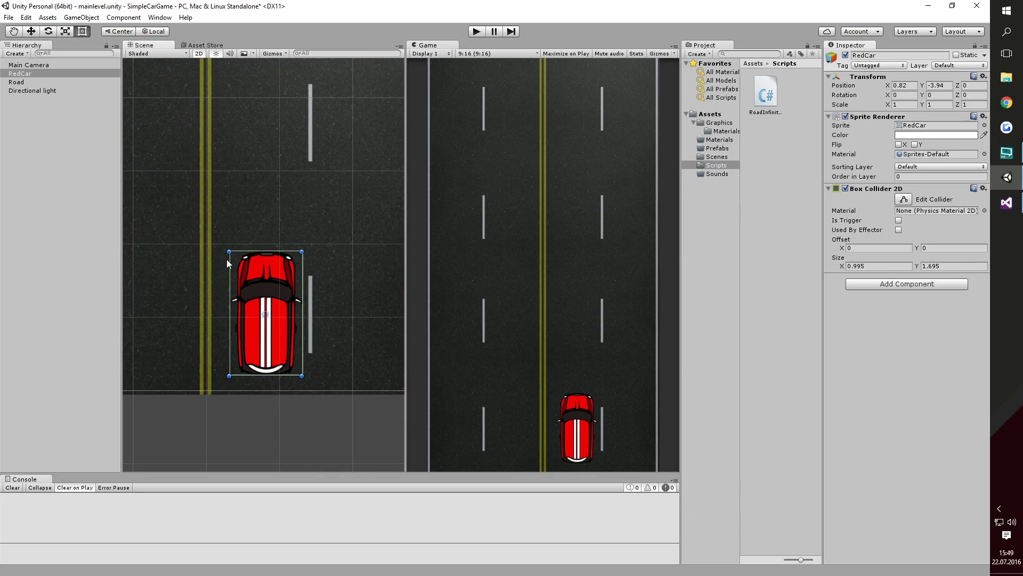
Edit the car's Box Collider 2D, pulling its right, top, left and bottom edges to the body
{"action": "left_click", "coordinate": [908, 203]}
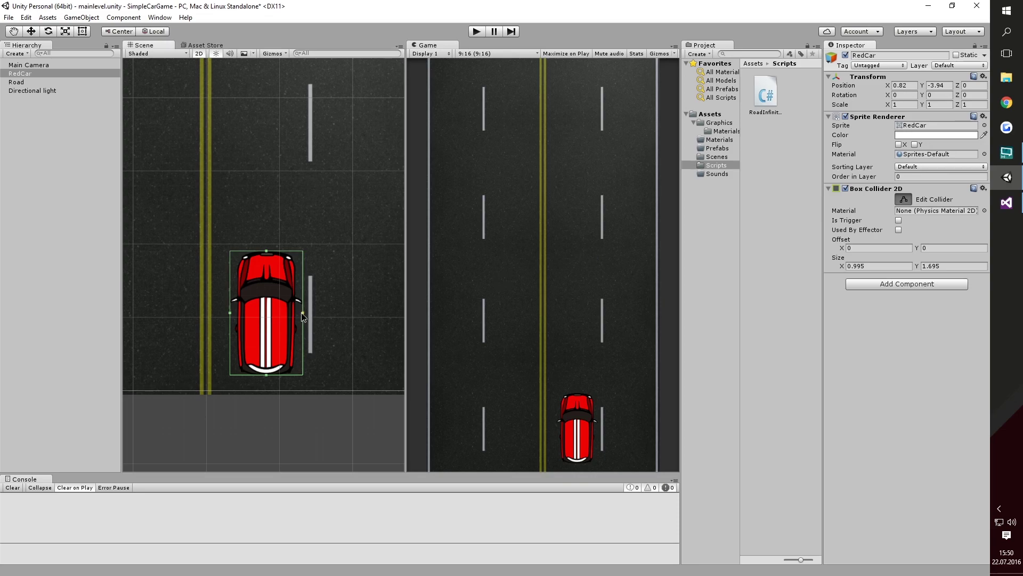
{"action": "left_click_drag", "start_coordinate": [302, 312], "coordinate": [292, 314]}
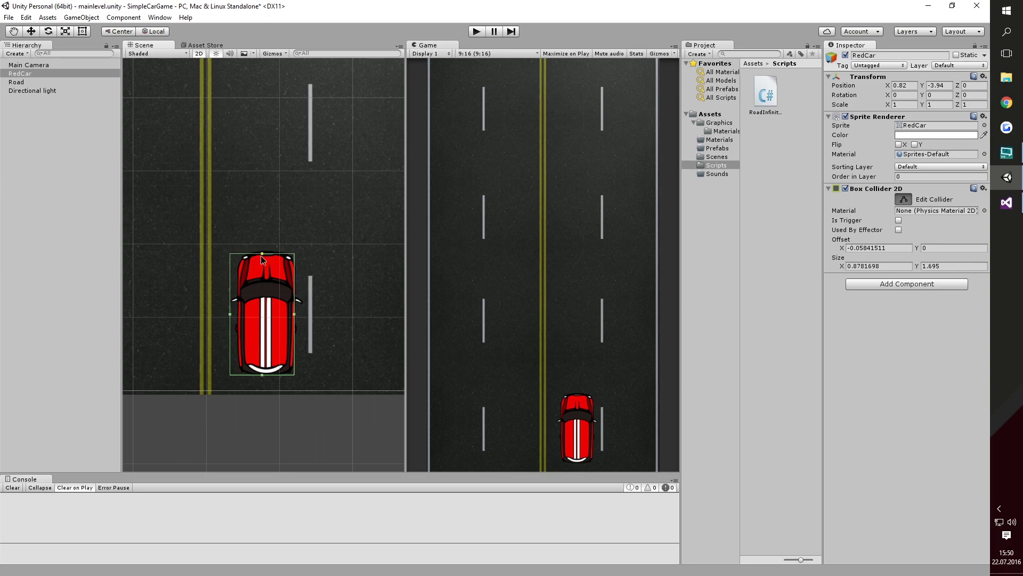
{"action": "left_click_drag", "start_coordinate": [261, 255], "coordinate": [261, 252]}
{"action": "left_click_drag", "start_coordinate": [229, 311], "coordinate": [238, 312]}
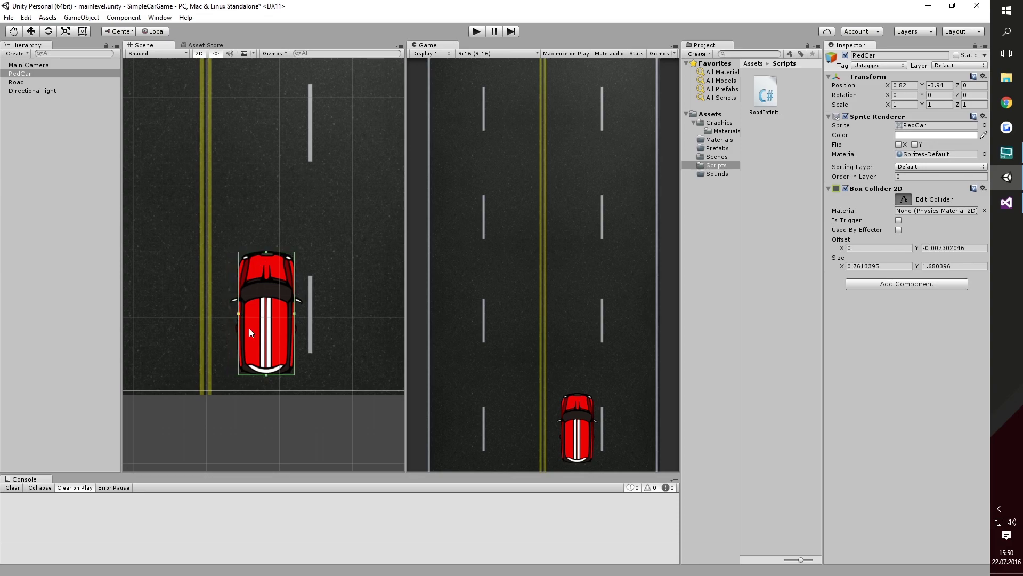
{"action": "left_click_drag", "start_coordinate": [266, 374], "coordinate": [272, 369]}
Nudge the collider's top edge down slightly, leaving it about 0.761 × 1.617
{"action": "scroll", "coordinate": [282, 225], "scroll_direction": "down", "scroll_amount": 5}
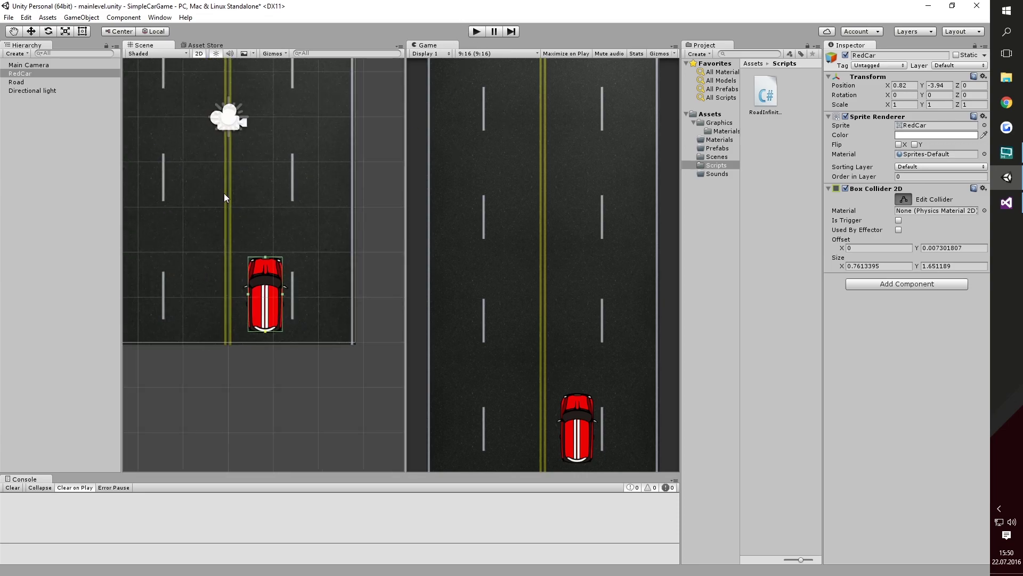
{"action": "middle_click_drag", "start_coordinate": [249, 276], "coordinate": [239, 291]}
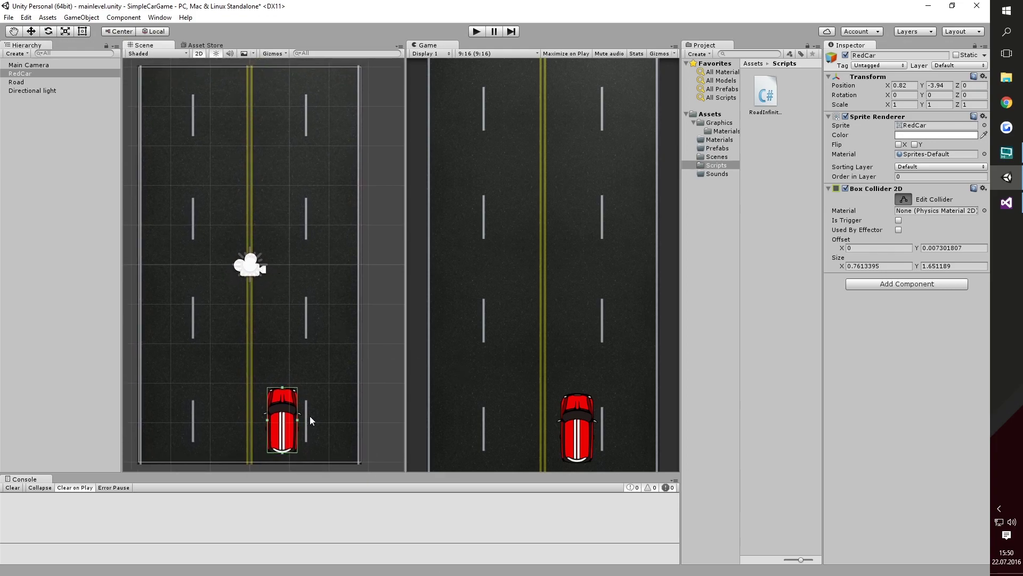
{"action": "scroll", "coordinate": [279, 356], "scroll_direction": "up", "scroll_amount": 1}
{"action": "scroll", "coordinate": [279, 356], "scroll_direction": "up", "scroll_amount": 1}
{"action": "middle_click_drag", "start_coordinate": [292, 383], "coordinate": [242, 296]}
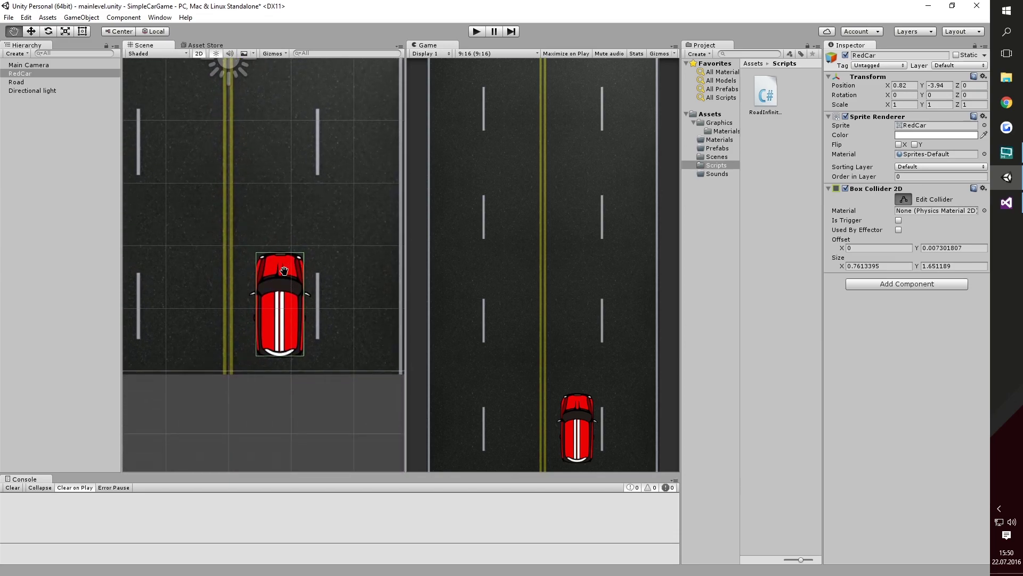
{"action": "left_click_drag", "start_coordinate": [280, 252], "coordinate": [280, 254]}
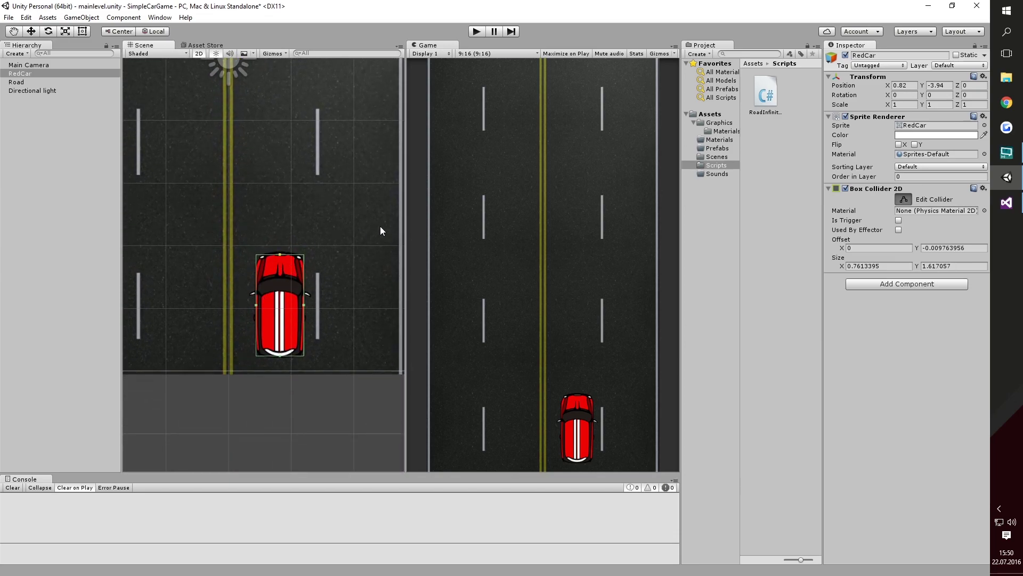
{"action": "mouse_move", "coordinate": [235, 200]}
{"action": "middle_mouse_down"}
{"action": "mouse_move", "coordinate": [297, 210]}
{"action": "mouse_move", "coordinate": [275, 229]}
{"action": "middle_mouse_up"}
{"action": "scroll", "coordinate": [281, 213], "scroll_direction": "down", "scroll_amount": 1}
{"action": "scroll", "coordinate": [258, 213], "scroll_direction": "down", "scroll_amount": 1}
{"action": "scroll", "coordinate": [261, 213], "scroll_direction": "down", "scroll_amount": 2}
{"action": "scroll", "coordinate": [261, 209], "scroll_direction": "down", "scroll_amount": 1}
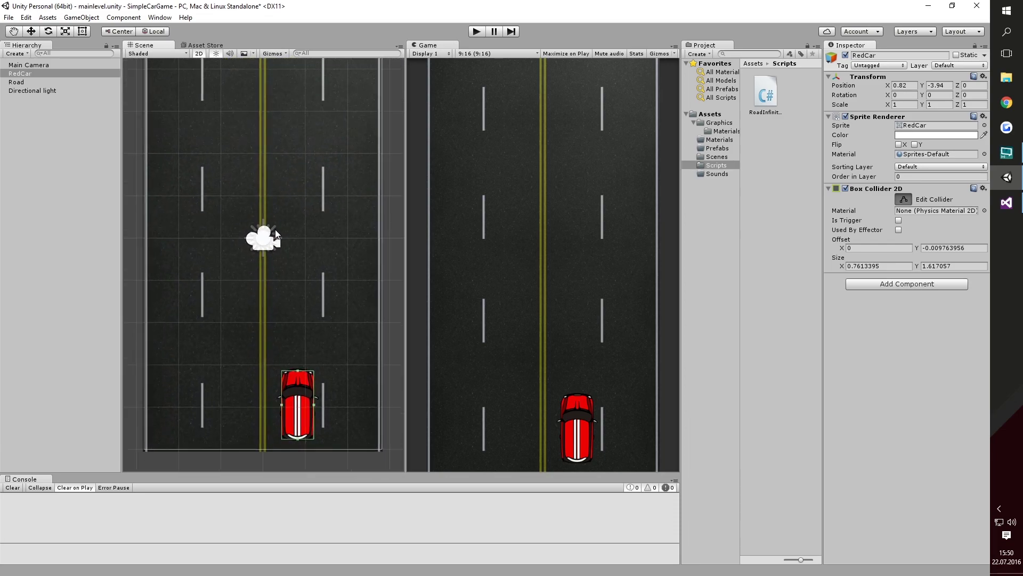
Add a Rigidbody 2D component to RedCar
{"action": "left_click", "coordinate": [884, 283]}
{"action": "key", "text": "BackSpace"}
{"action": "type", "text": "eigi"}
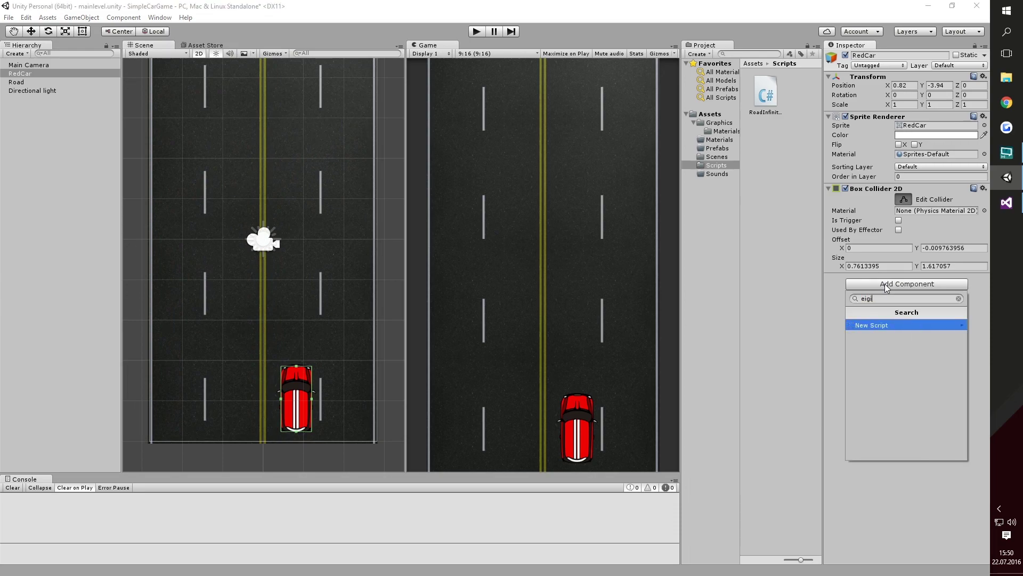
{"action": "key", "text": "BackSpace"}
{"action": "key", "text": "BackSpace"}
{"action": "key", "text": "BackSpace"}
{"action": "type", "text": "rigid"}
{"action": "key", "text": "Down"}
{"action": "key", "text": "Return"}
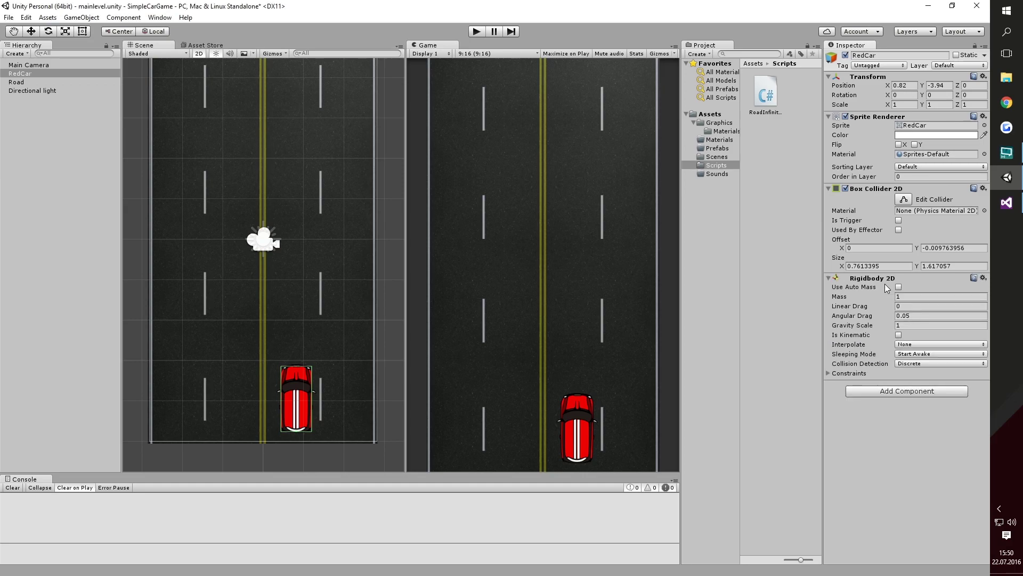
{"action": "middle_click_drag", "start_coordinate": [347, 263], "coordinate": [343, 281]}
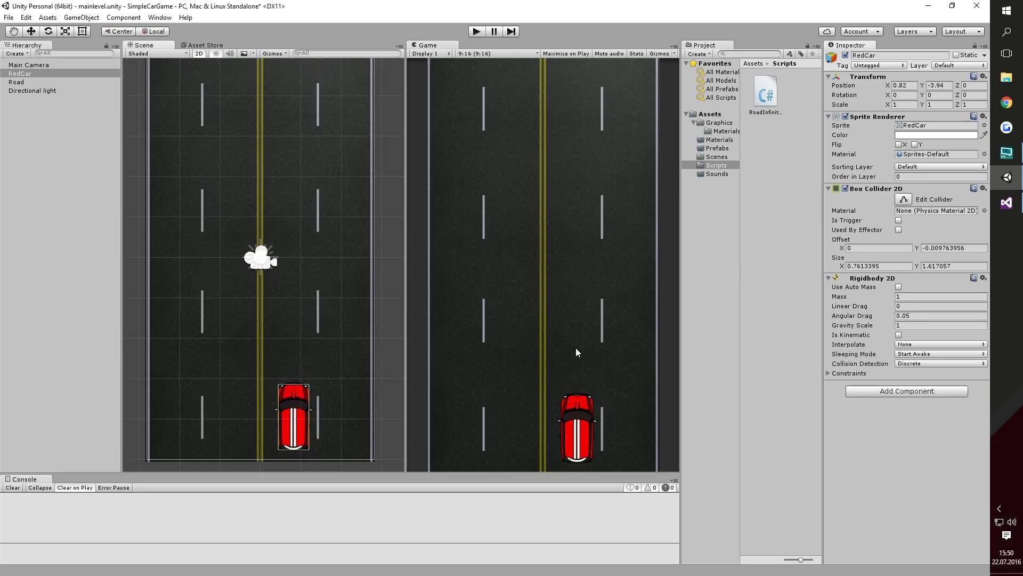
Tick Freeze Rotation Z in the Rigidbody 2D constraints
{"action": "left_click", "coordinate": [828, 373]}
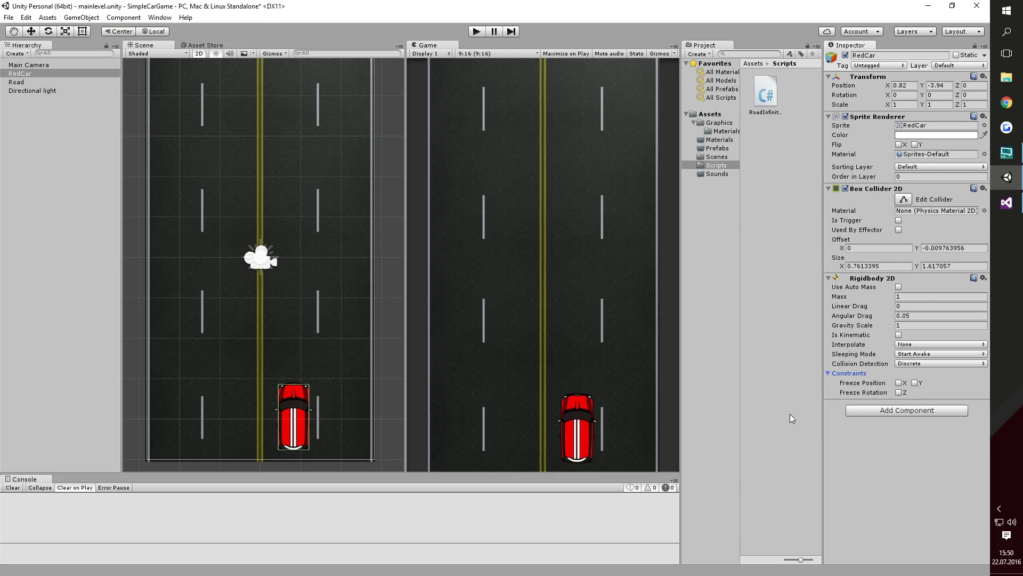
{"action": "left_click", "coordinate": [829, 373]}
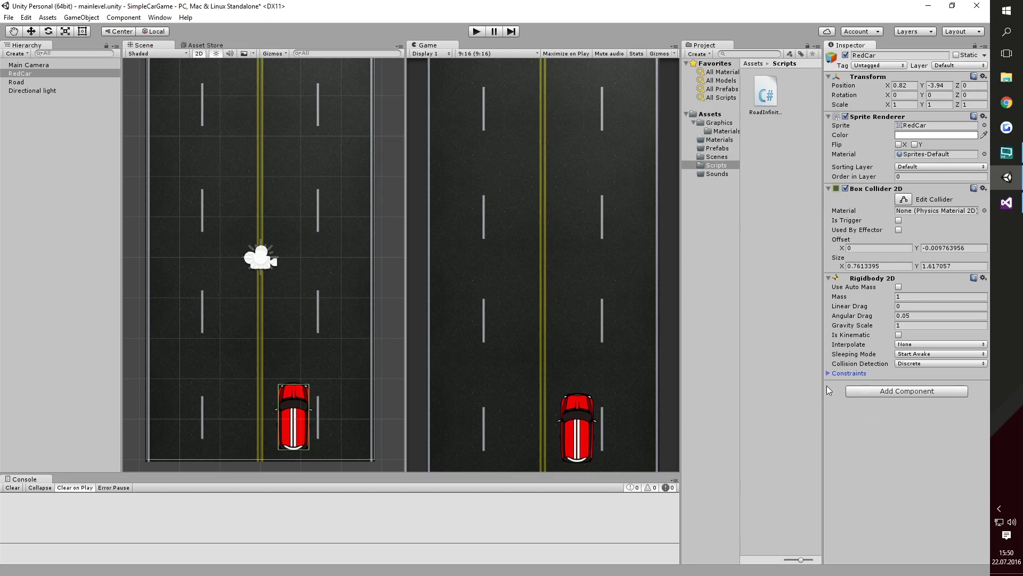
{"action": "left_click", "coordinate": [829, 373]}
{"action": "left_click", "coordinate": [898, 393]}
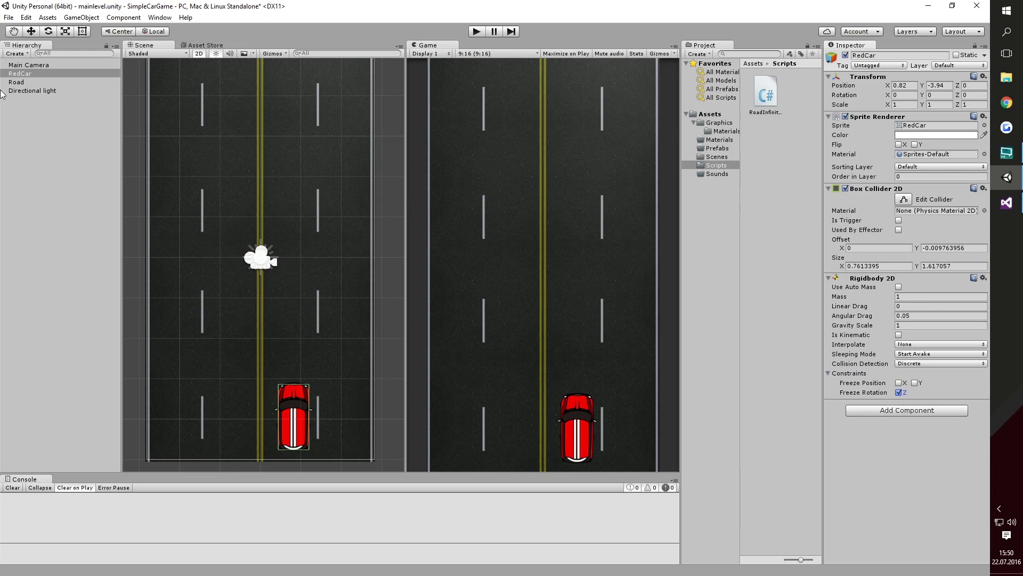
{"action": "left_click", "coordinate": [24, 80]}
{"action": "left_click", "coordinate": [32, 74]}
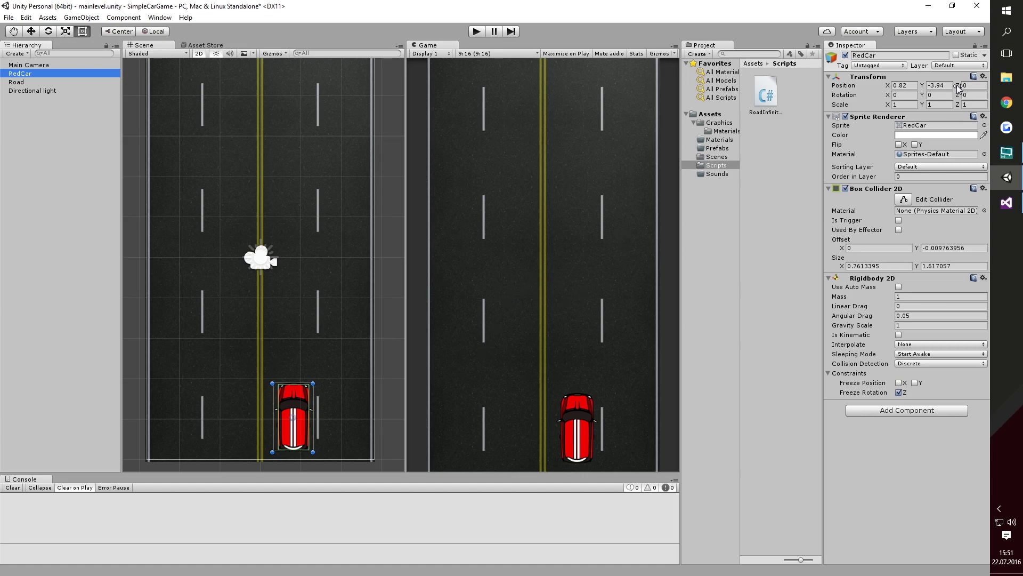
Reset the car's Z rotation to 0 and deselect it
{"action": "mouse_move", "coordinate": [958, 95]}
{"action": "left_mouse_down"}
{"action": "mouse_move", "coordinate": [180, 121]}
{"action": "mouse_move", "coordinate": [797, 141]}
{"action": "left_mouse_up"}
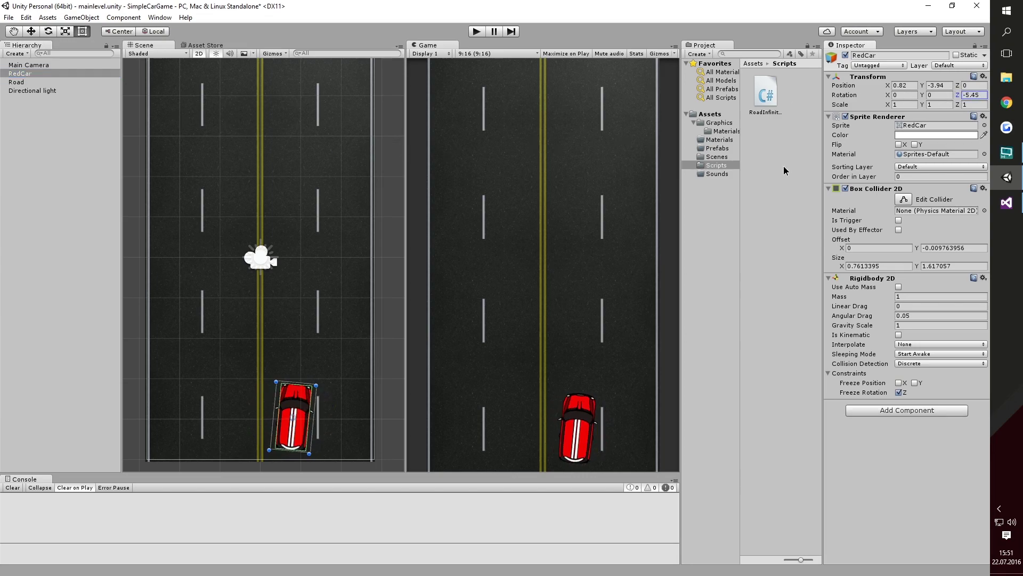
{"action": "left_click", "coordinate": [898, 392]}
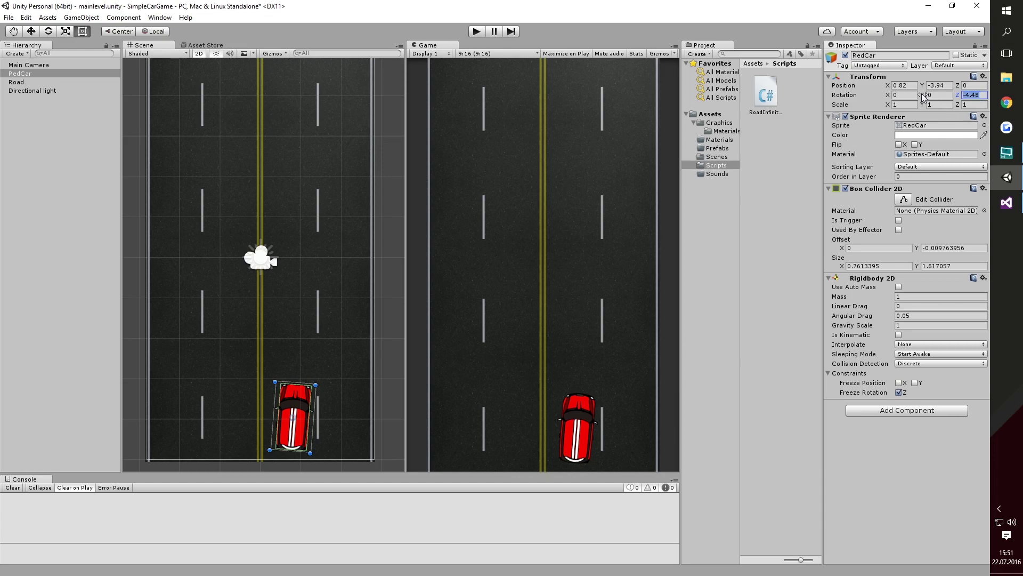
{"action": "type", "text": "0"}
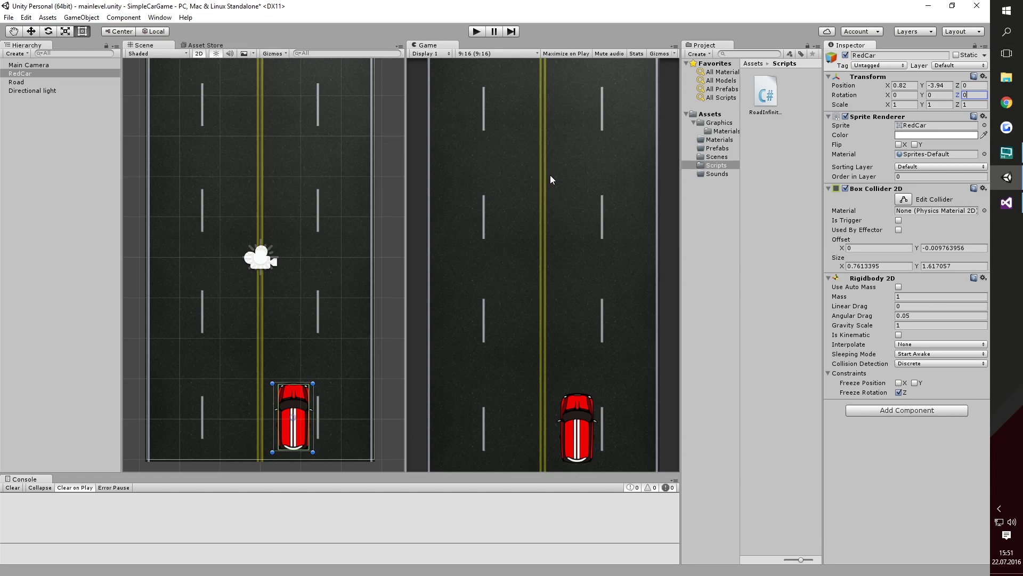
{"action": "left_click", "coordinate": [43, 224]}
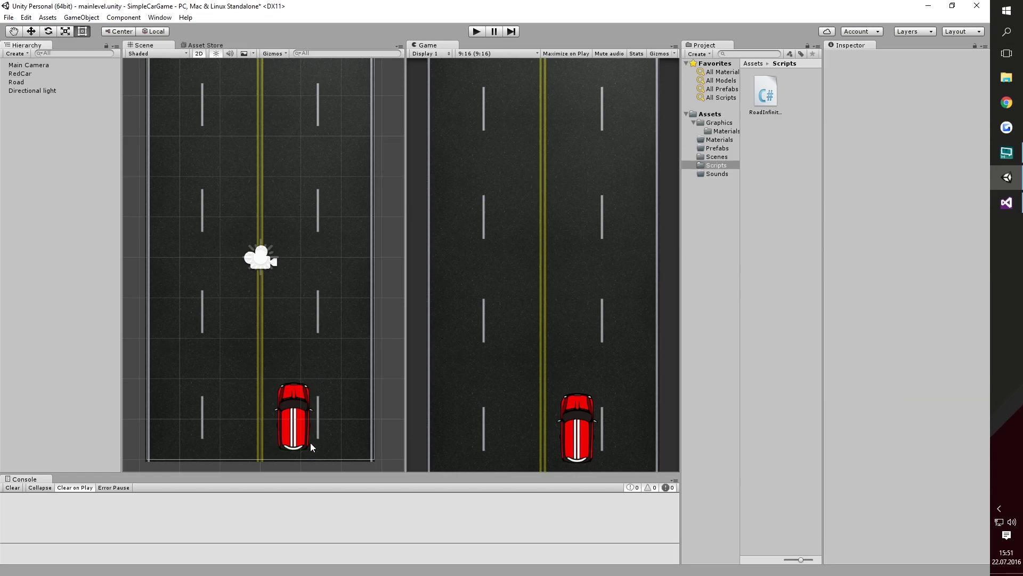
Create a Spotlight and set its Position Z to -0.1
{"action": "right_click", "coordinate": [43, 181]}
{"action": "mouse_move", "coordinate": [86, 311]}
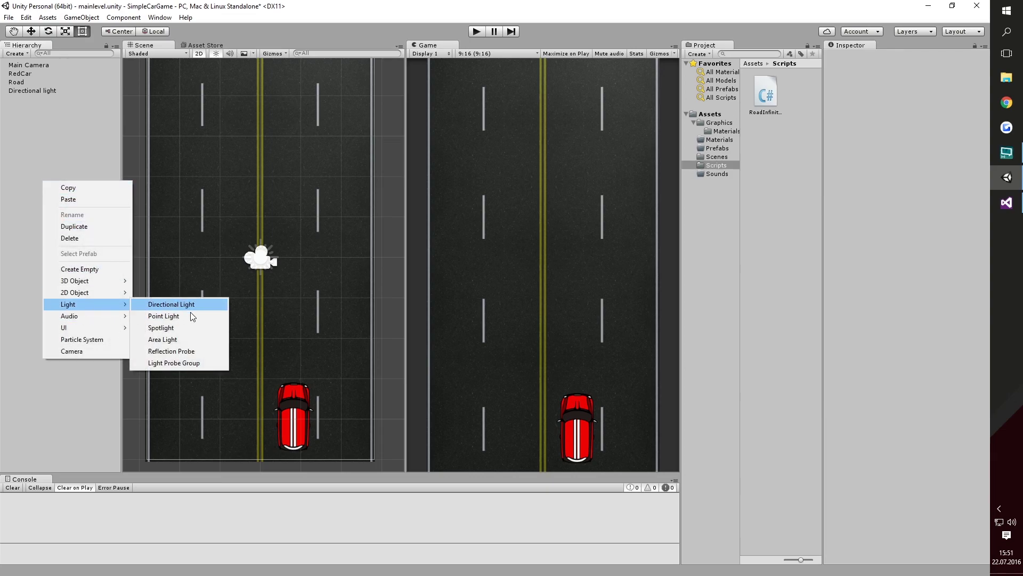
{"action": "left_click", "coordinate": [190, 327]}
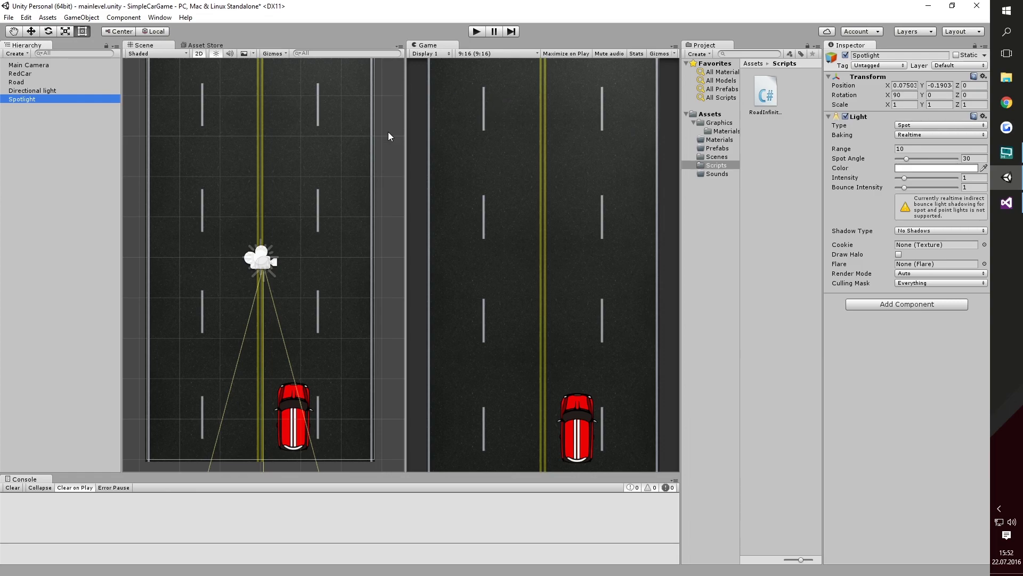
{"action": "left_click", "coordinate": [963, 85]}
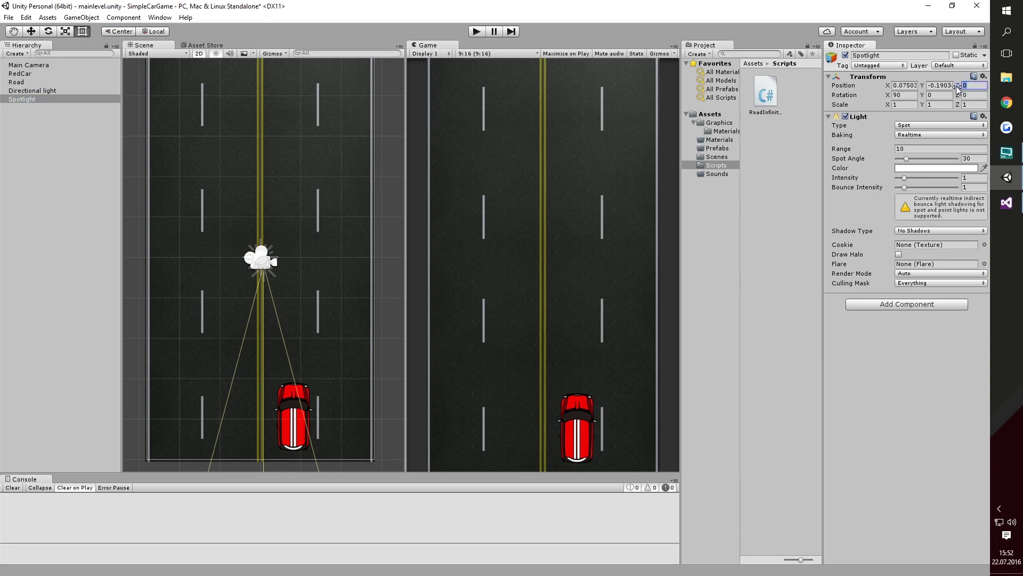
{"action": "type", "text": "-0."}
{"action": "type", "text": "1"}
Set the spotlight's rotation to (-90, -270, 90) and intensity to about 8
{"action": "key", "text": "e"}
{"action": "mouse_move", "coordinate": [308, 255]}
{"action": "left_mouse_down"}
{"action": "mouse_move", "coordinate": [230, 336]}
{"action": "mouse_move", "coordinate": [255, 565]}
{"action": "mouse_move", "coordinate": [260, 555]}
{"action": "left_mouse_up"}
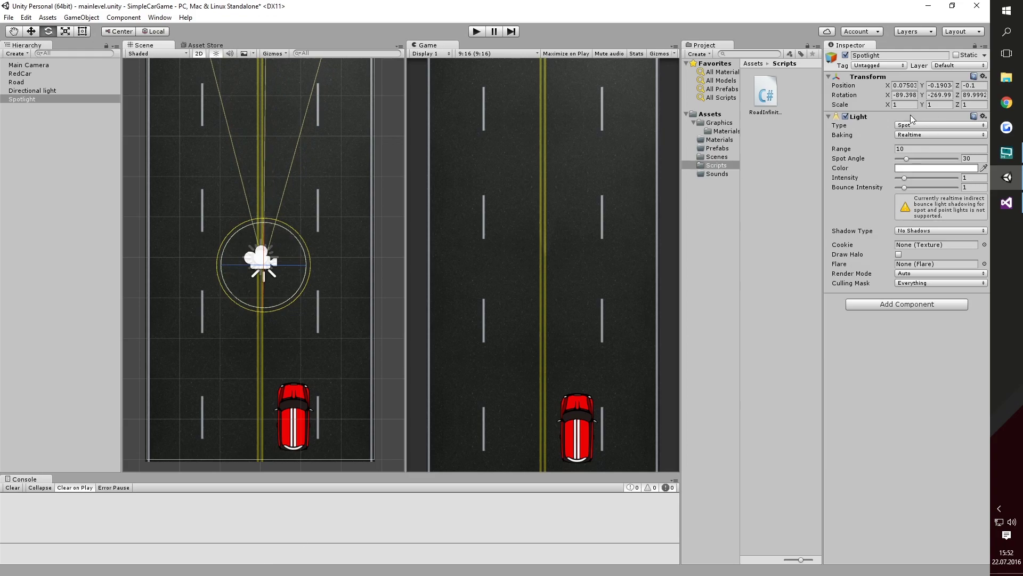
{"action": "left_click", "coordinate": [906, 95]}
{"action": "type", "text": "-90"}
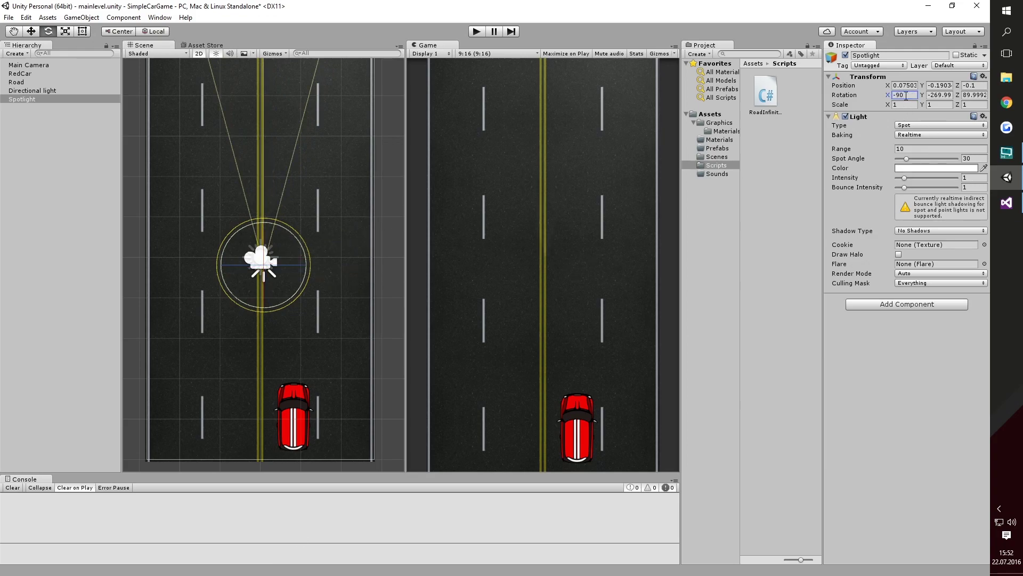
{"action": "left_click", "coordinate": [944, 96]}
{"action": "type", "text": "-270"}
{"action": "left_click", "coordinate": [975, 94]}
{"action": "type", "text": "90"}
{"action": "left_click_drag", "start_coordinate": [904, 183], "coordinate": [962, 179]}
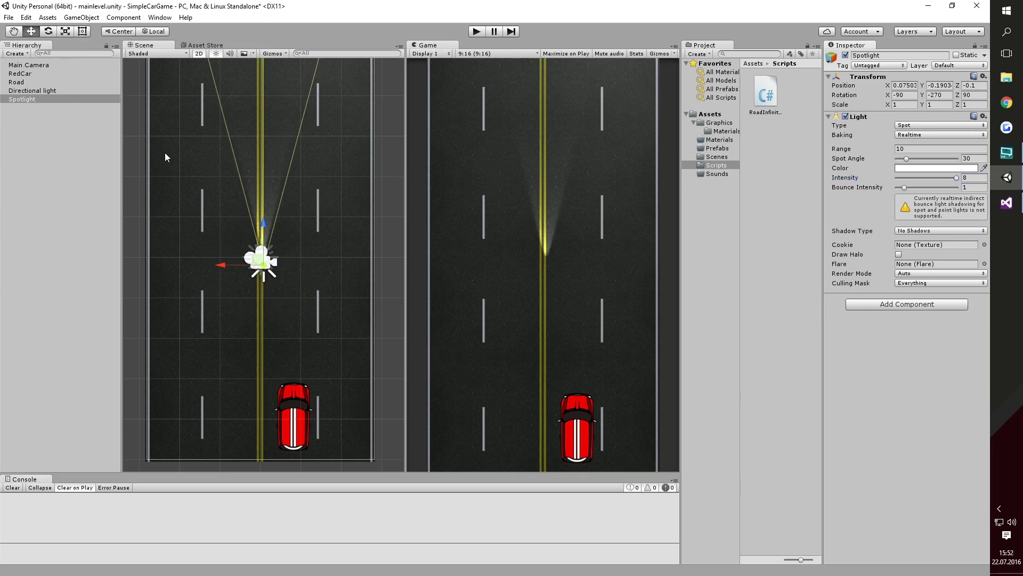
Move the spotlight down to sit just ahead of the red car
{"action": "left_click_drag", "start_coordinate": [263, 273], "coordinate": [281, 400]}
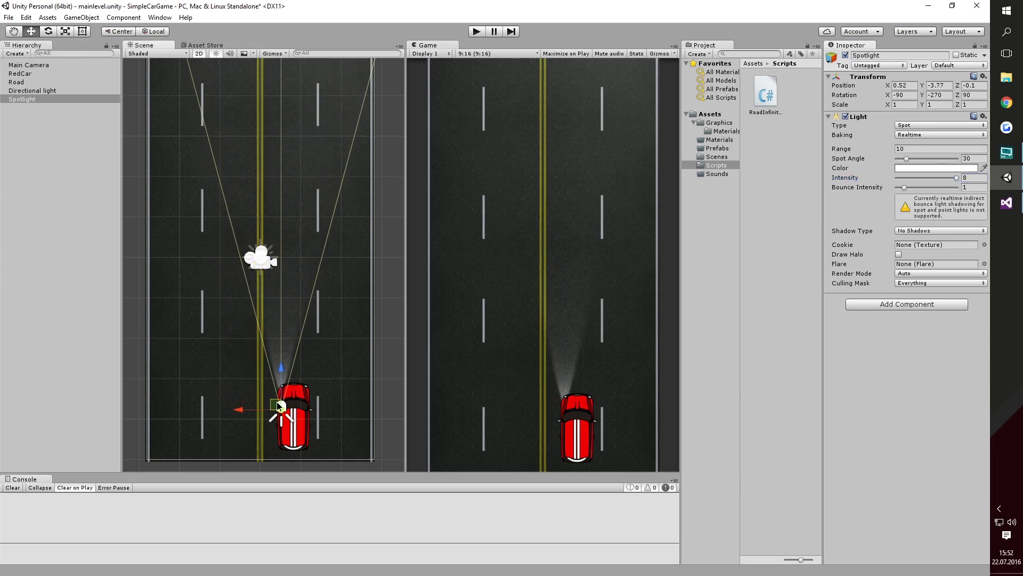
{"action": "mouse_move", "coordinate": [279, 401]}
{"action": "left_mouse_down"}
{"action": "mouse_move", "coordinate": [285, 418]}
{"action": "mouse_move", "coordinate": [280, 366]}
{"action": "mouse_move", "coordinate": [288, 463]}
{"action": "mouse_move", "coordinate": [229, 316]}
{"action": "mouse_move", "coordinate": [296, 313]}
{"action": "mouse_move", "coordinate": [305, 475]}
{"action": "left_mouse_up"}
{"action": "left_click_drag", "start_coordinate": [275, 361], "coordinate": [247, 355]}
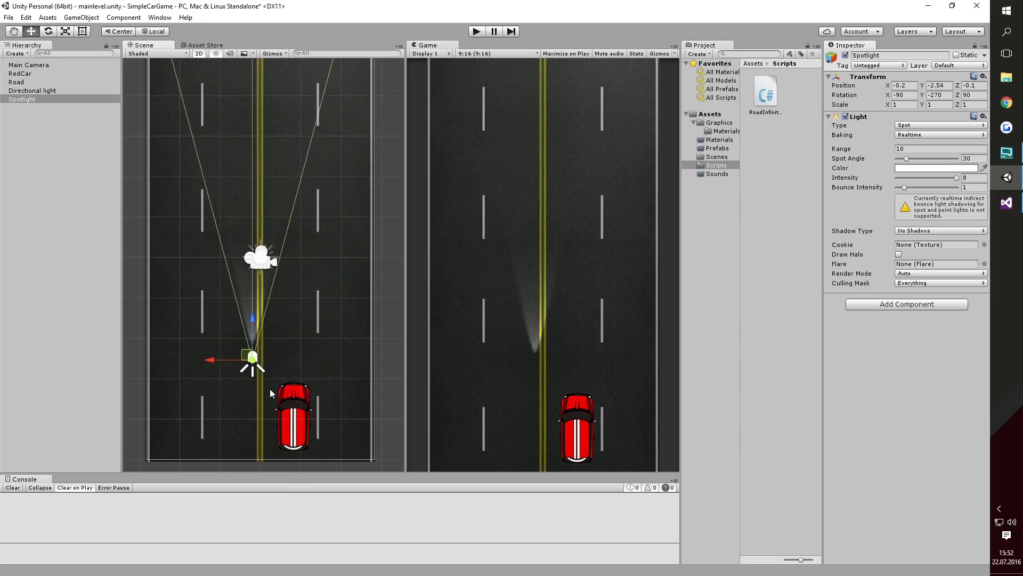
{"action": "left_click", "coordinate": [36, 74]}
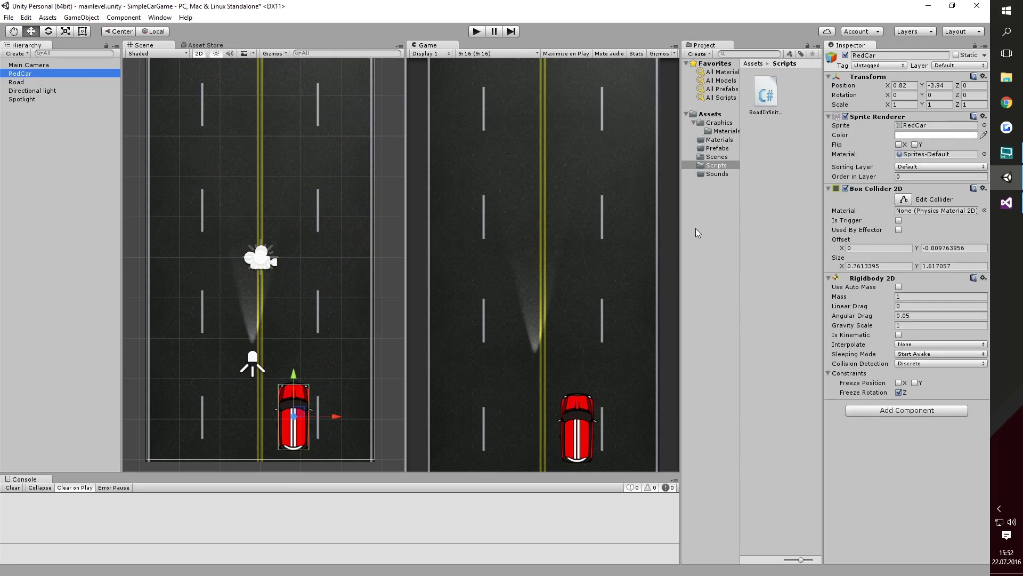
Create a New Material in Materials using the Sprites/Diffuse shader and try applying it
{"action": "left_click", "coordinate": [720, 139]}
{"action": "right_click", "coordinate": [769, 132]}
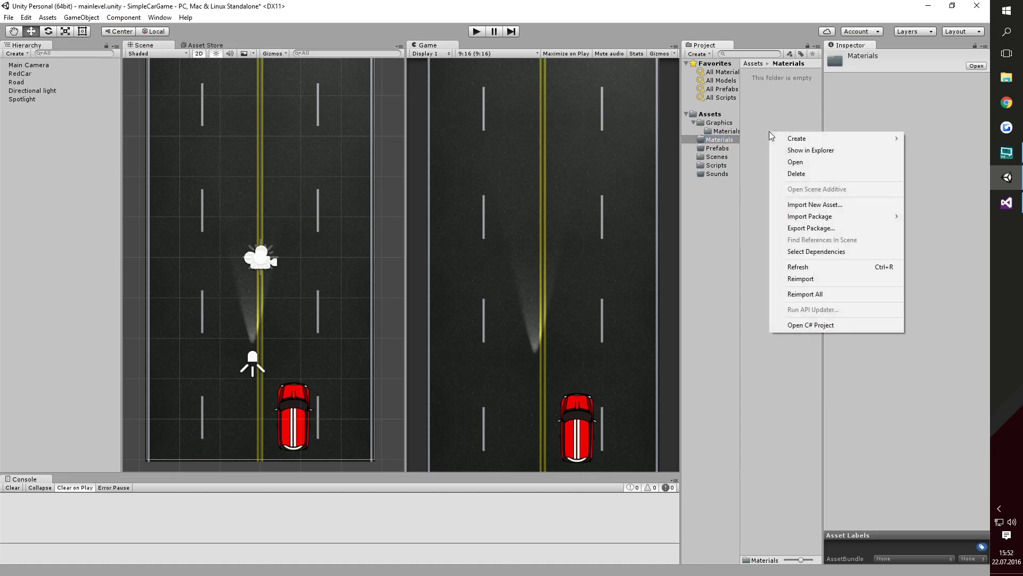
{"action": "mouse_move", "coordinate": [801, 142]}
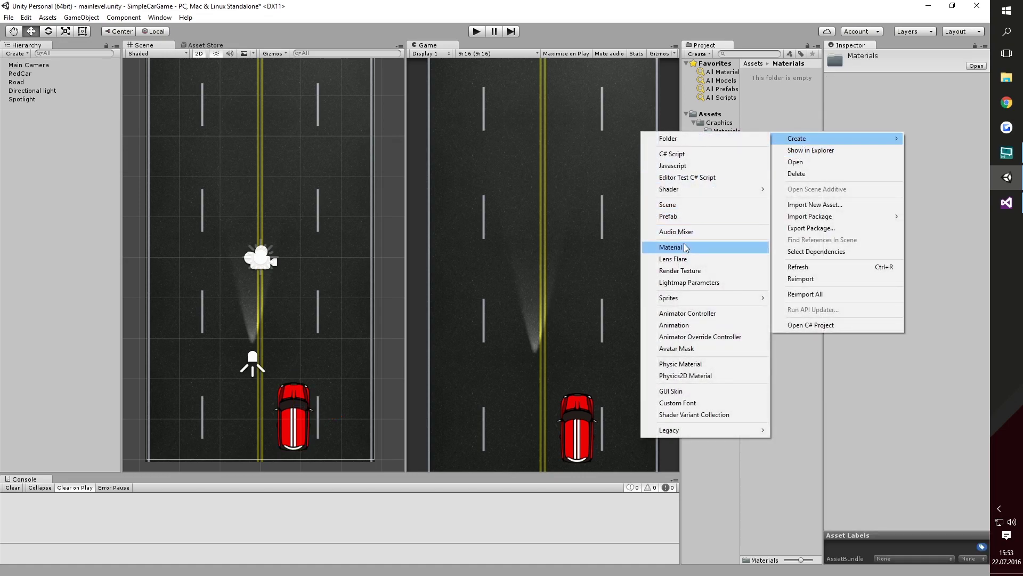
{"action": "left_click", "coordinate": [687, 248]}
{"action": "left_click", "coordinate": [893, 67]}
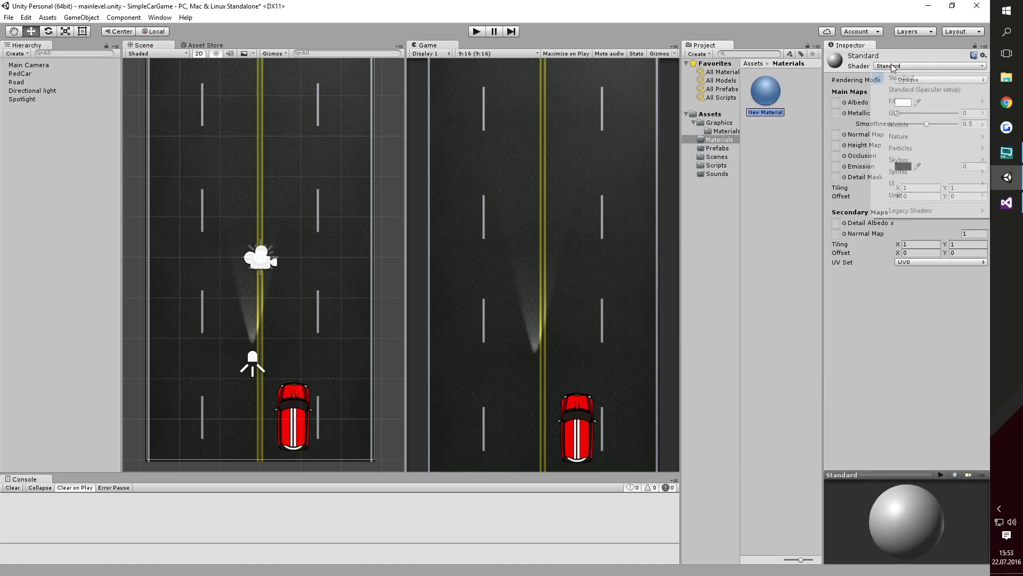
{"action": "mouse_move", "coordinate": [895, 171]}
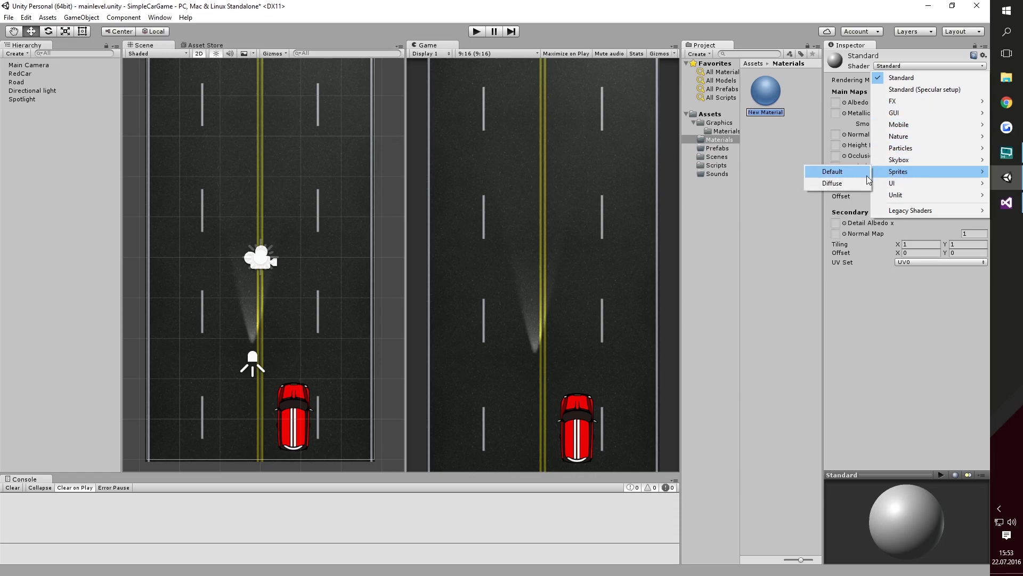
{"action": "left_click", "coordinate": [849, 188]}
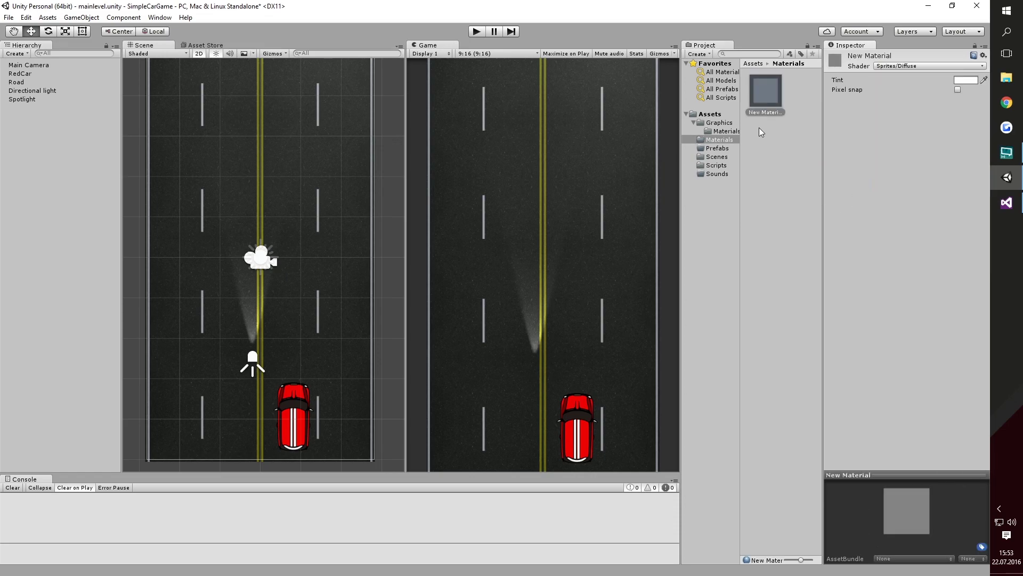
{"action": "mouse_move", "coordinate": [763, 90]}
{"action": "left_mouse_down"}
{"action": "mouse_move", "coordinate": [34, 88]}
{"action": "mouse_move", "coordinate": [30, 78]}
{"action": "left_mouse_up"}
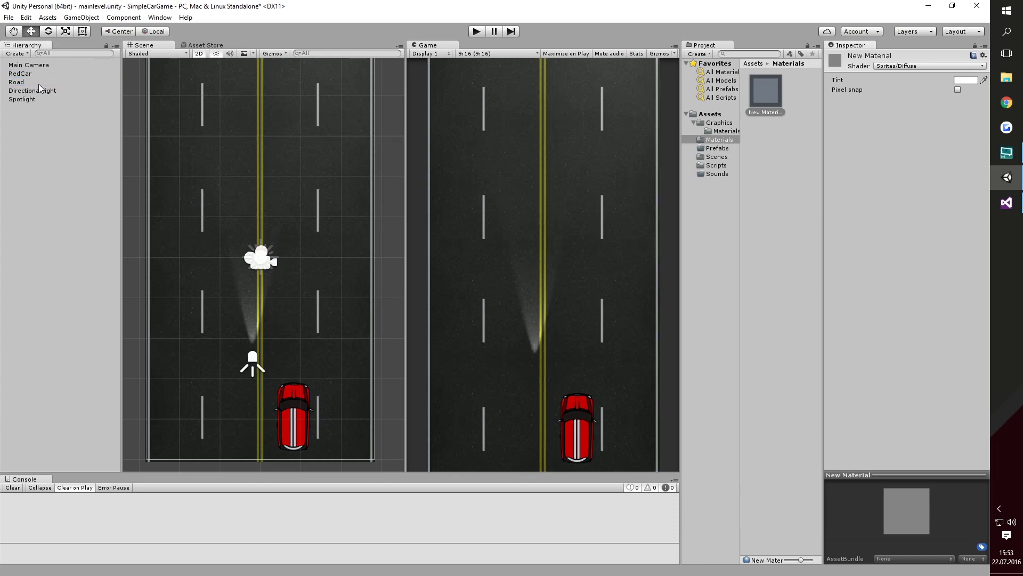
{"action": "left_click", "coordinate": [43, 99]}
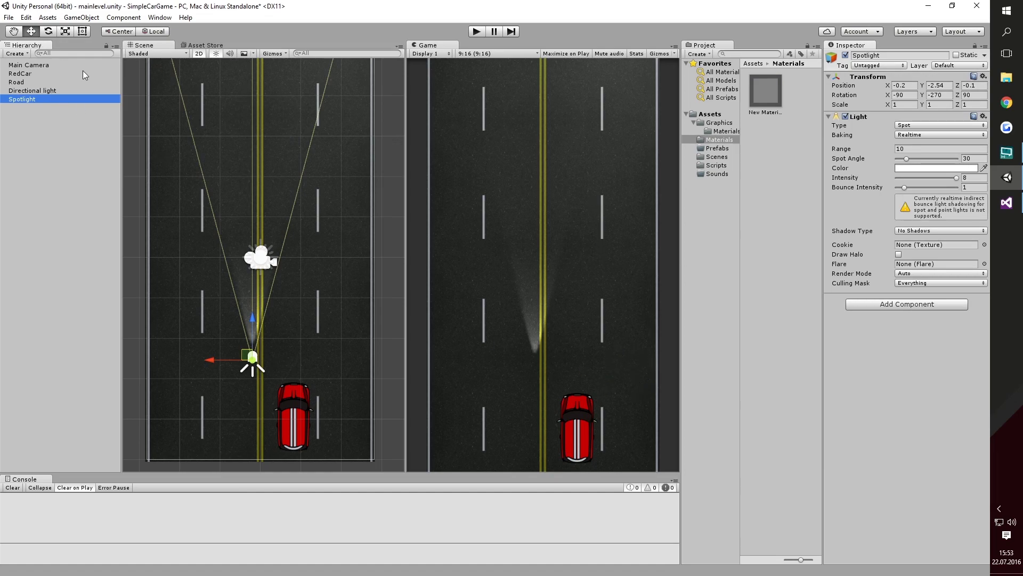
Move the Spotlight onto the left headlight and a duplicate, Spotlight (1), onto the right
{"action": "mouse_move", "coordinate": [246, 356]}
{"action": "left_mouse_down"}
{"action": "mouse_move", "coordinate": [281, 476]}
{"action": "mouse_move", "coordinate": [324, 478]}
{"action": "mouse_move", "coordinate": [276, 404]}
{"action": "left_mouse_up"}
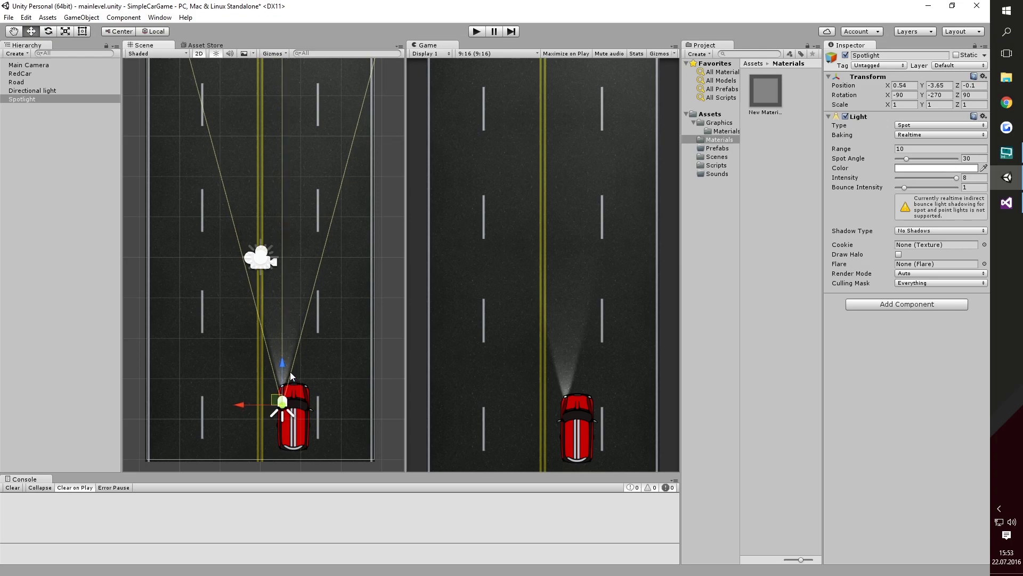
{"action": "right_click", "coordinate": [30, 98]}
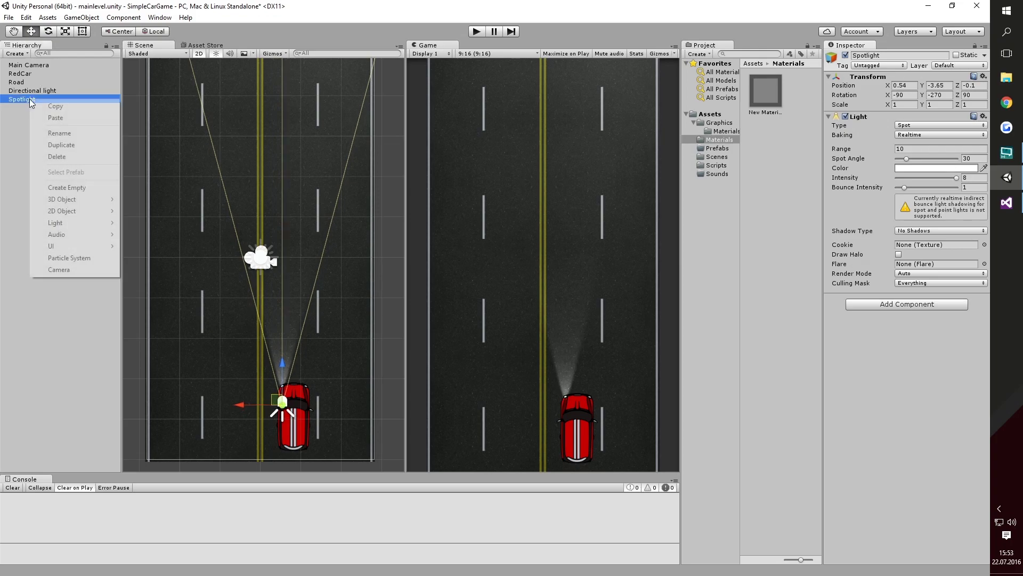
{"action": "left_click", "coordinate": [59, 142]}
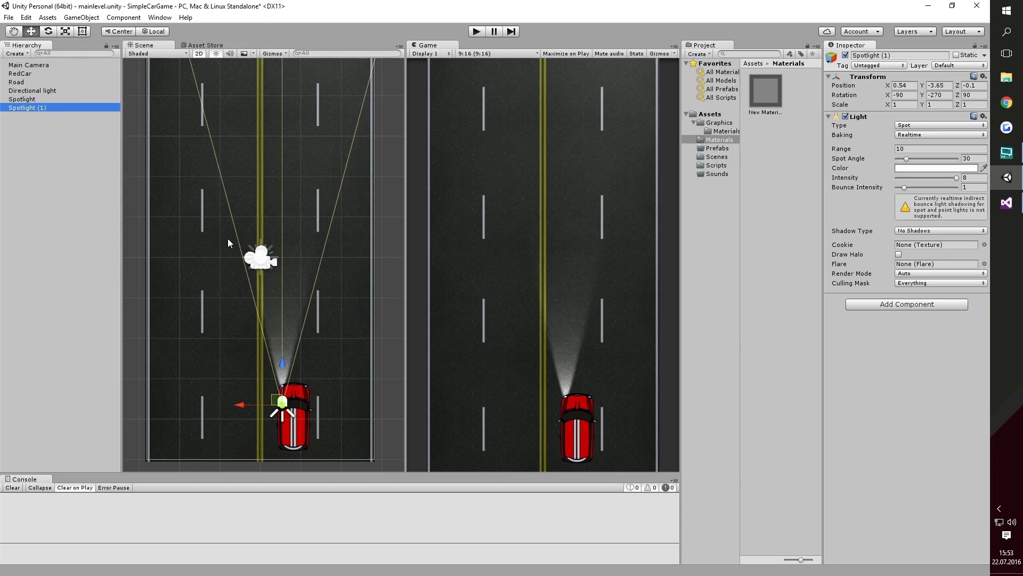
{"action": "left_click_drag", "start_coordinate": [274, 400], "coordinate": [298, 406]}
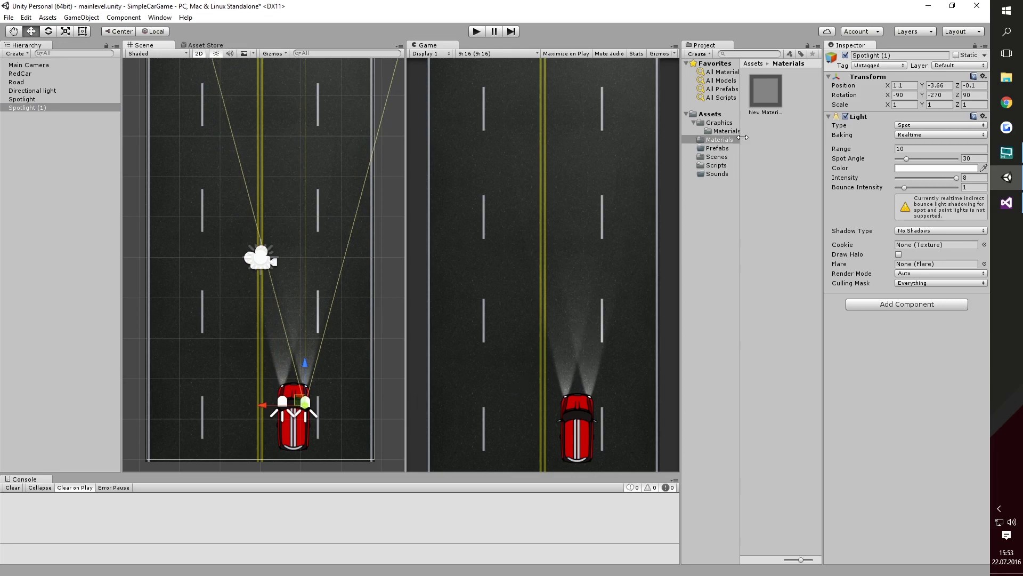
Match the Spotlight's Position Y to -3.66 after comparing both spotlights
{"action": "left_click", "coordinate": [46, 100]}
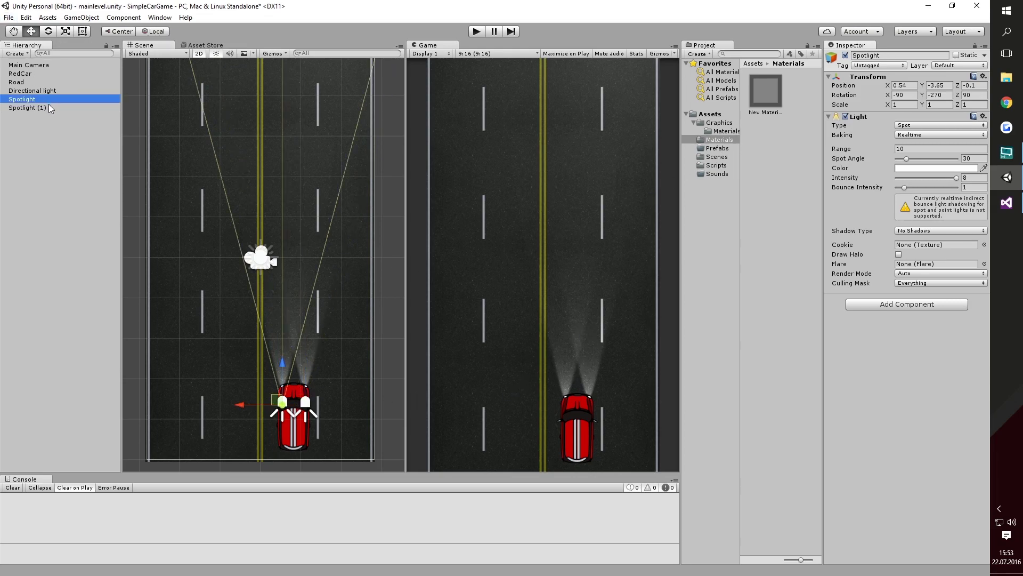
{"action": "left_click", "coordinate": [49, 106]}
{"action": "left_click", "coordinate": [50, 100]}
{"action": "left_click", "coordinate": [53, 107]}
{"action": "left_click", "coordinate": [53, 99]}
{"action": "left_click", "coordinate": [947, 85]}
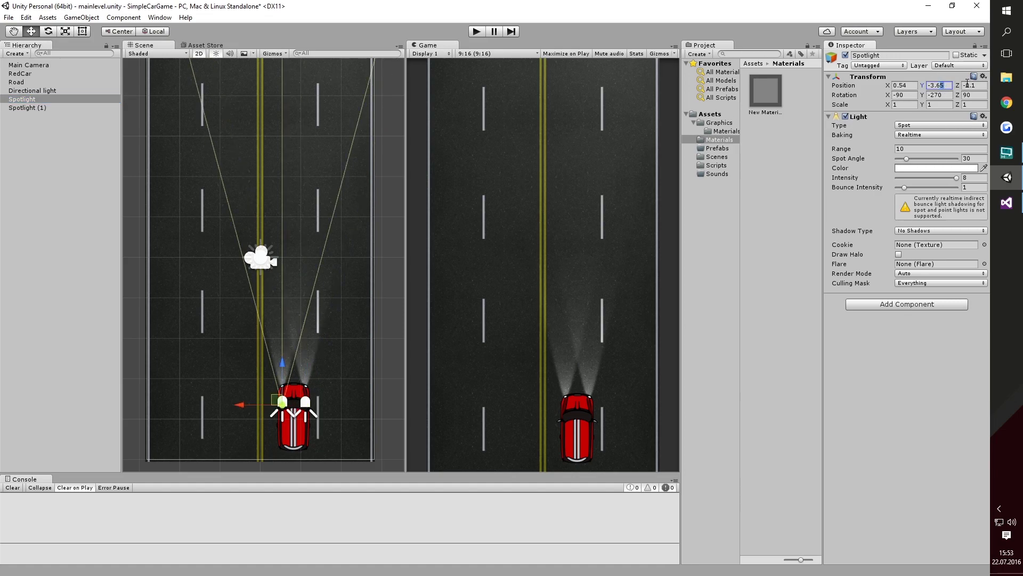
{"action": "type", "text": "-3.66"}
Give both spotlights range 30 and intensity 6
{"action": "left_click", "coordinate": [78, 107]}
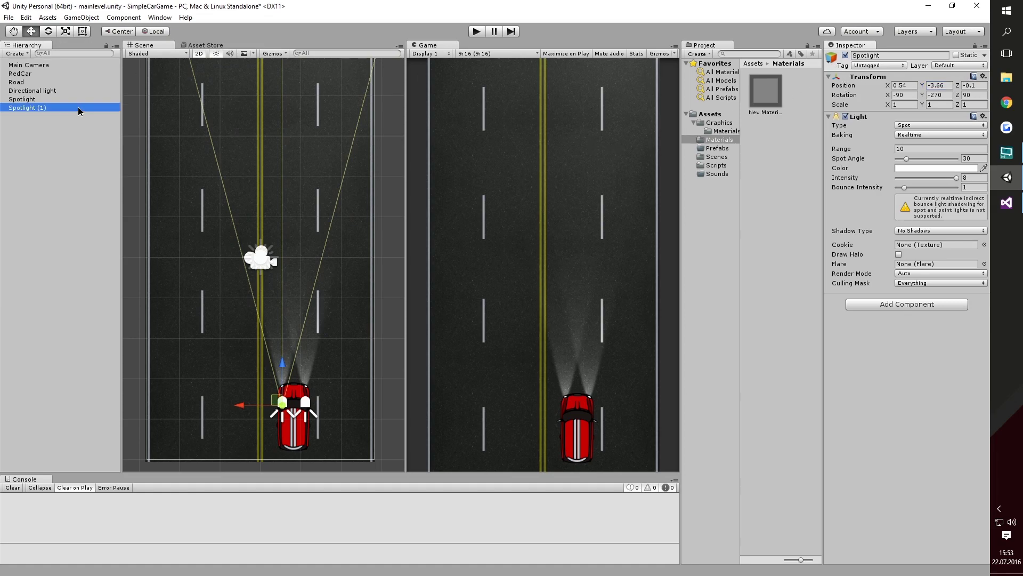
{"action": "left_click", "coordinate": [922, 149]}
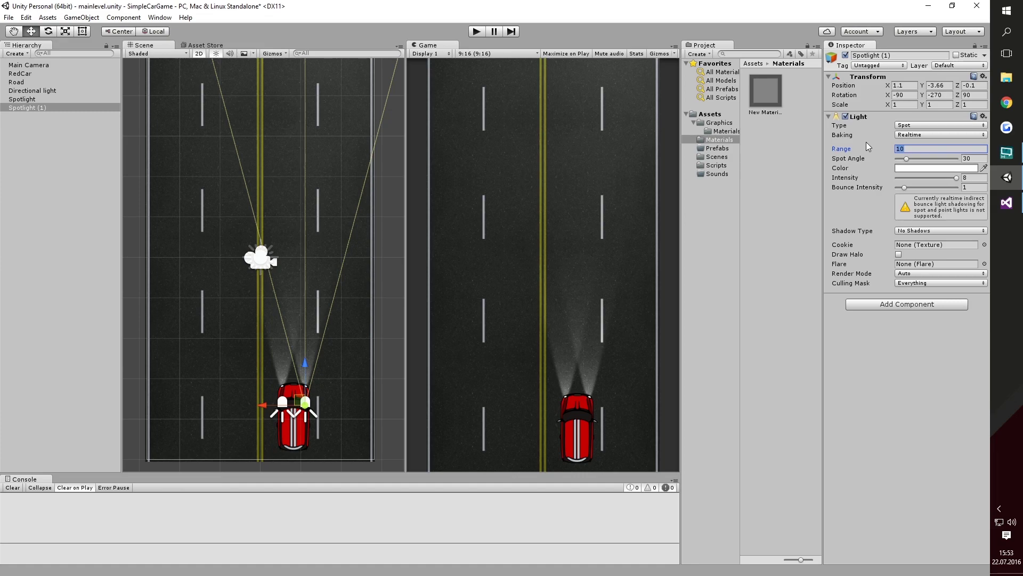
{"action": "type", "text": "30"}
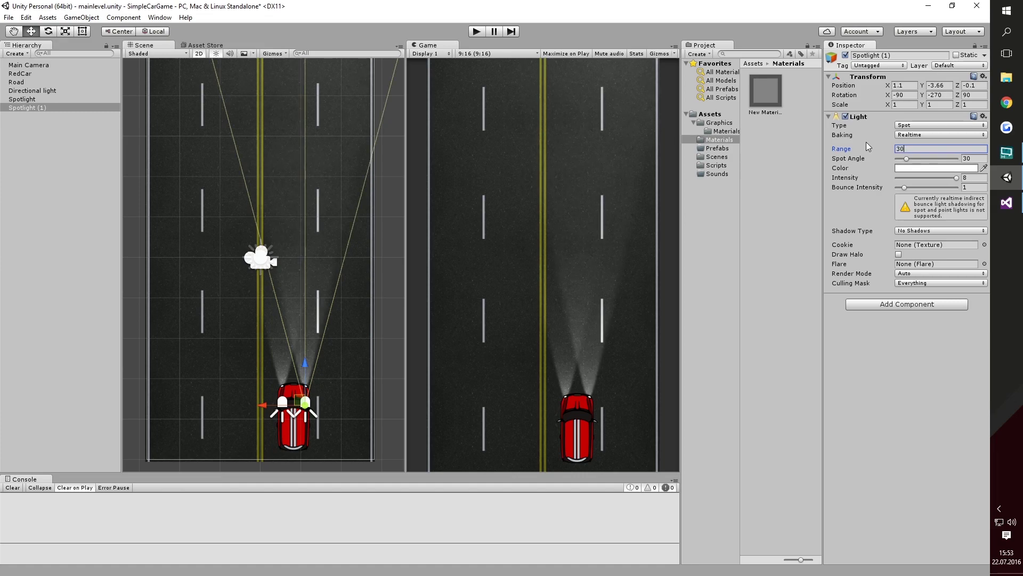
{"action": "left_click", "coordinate": [44, 99]}
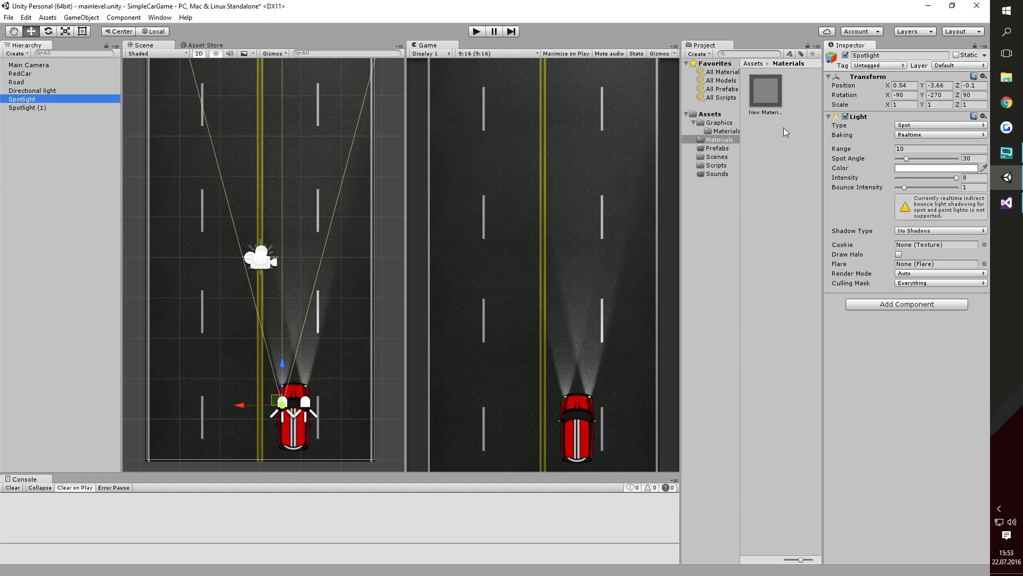
{"action": "left_click", "coordinate": [910, 149]}
{"action": "type", "text": "30"}
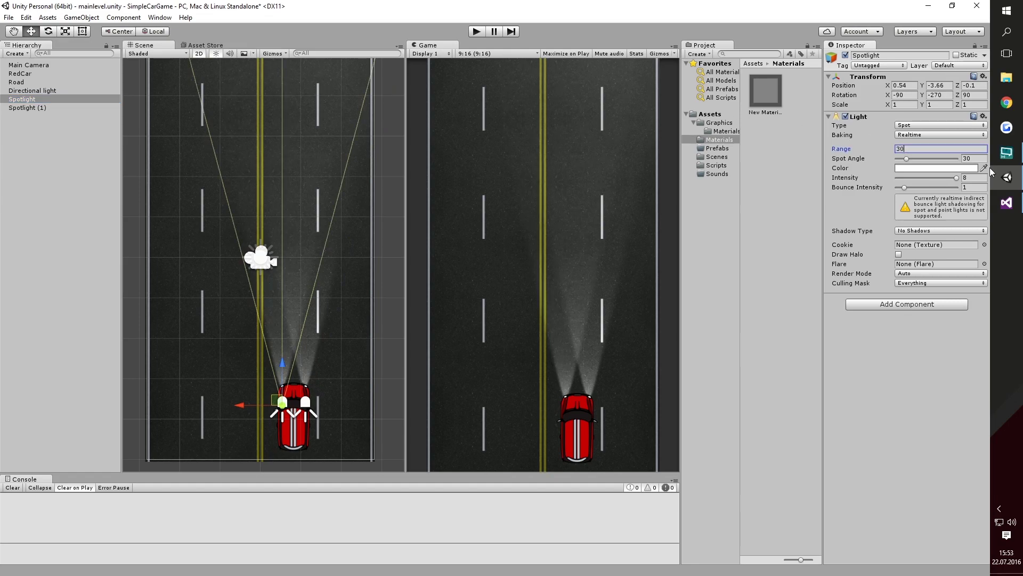
{"action": "left_click", "coordinate": [979, 178]}
{"action": "type", "text": "6"}
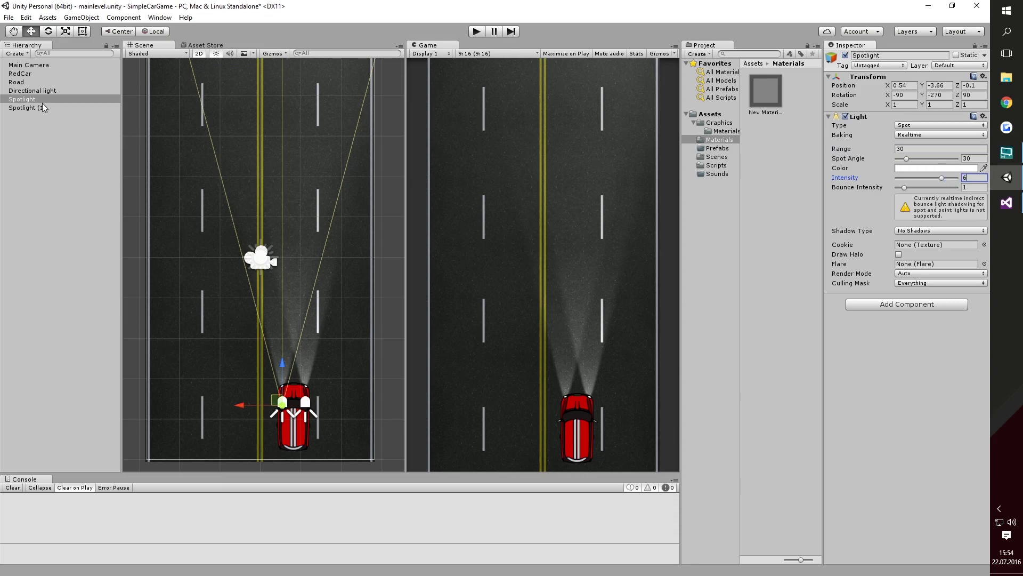
{"action": "left_click", "coordinate": [42, 107]}
{"action": "left_click", "coordinate": [974, 178]}
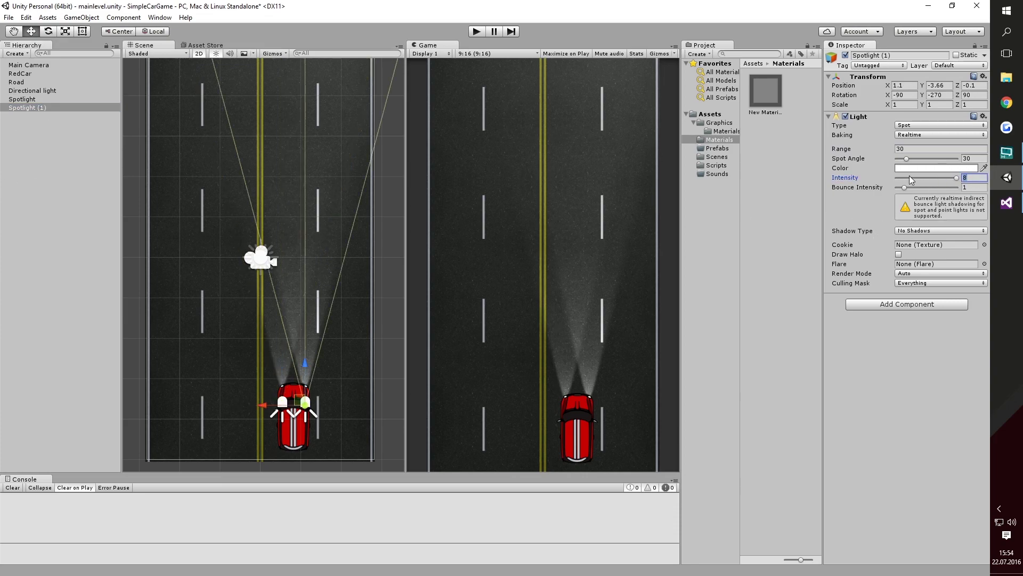
{"action": "type", "text": "6"}
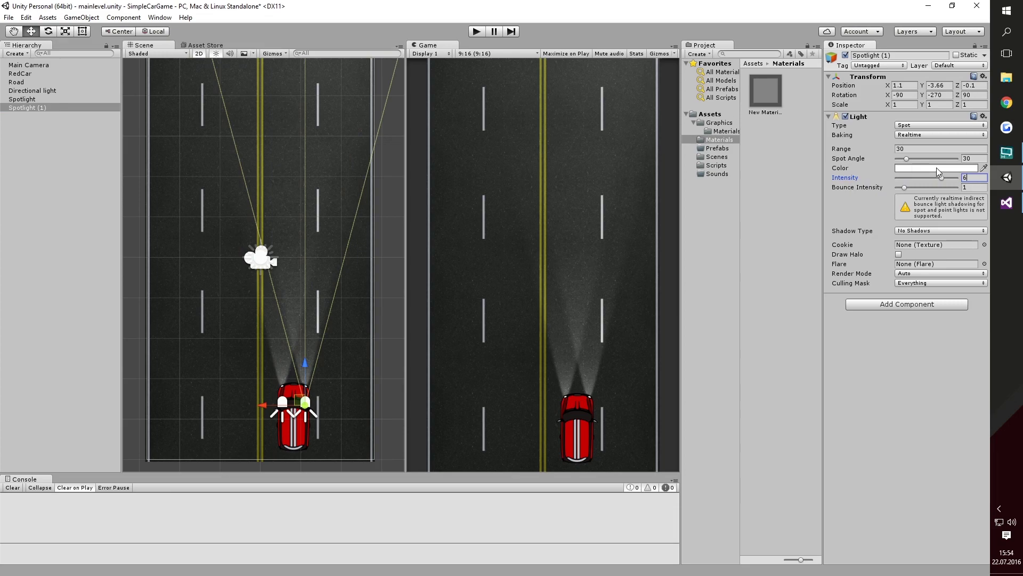
Colour both spotlights a pale warm yellow (around FFFBD5) and select them together
{"action": "left_click", "coordinate": [985, 167]}
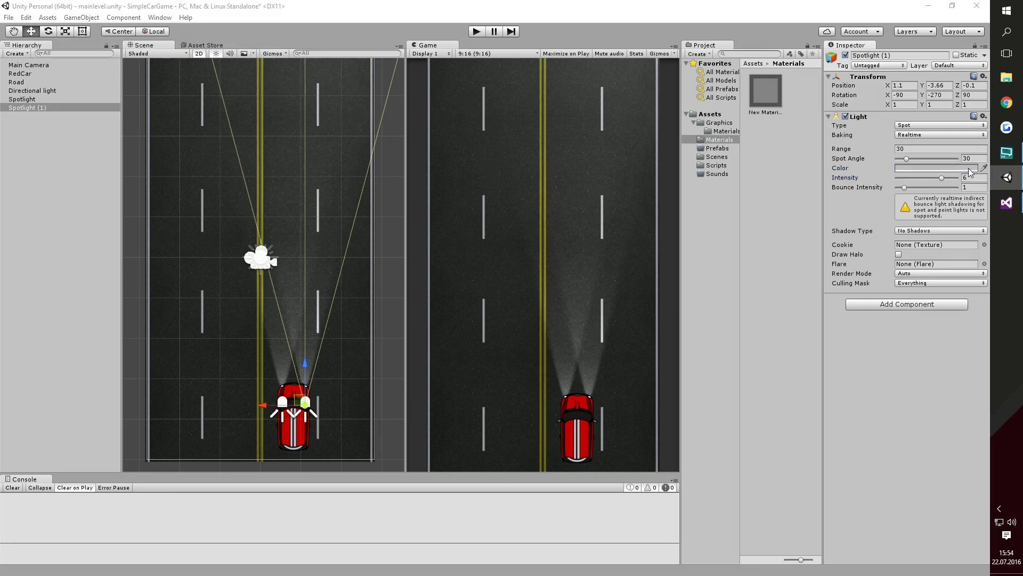
{"action": "left_click", "coordinate": [967, 168]}
{"action": "left_click", "coordinate": [107, 117]}
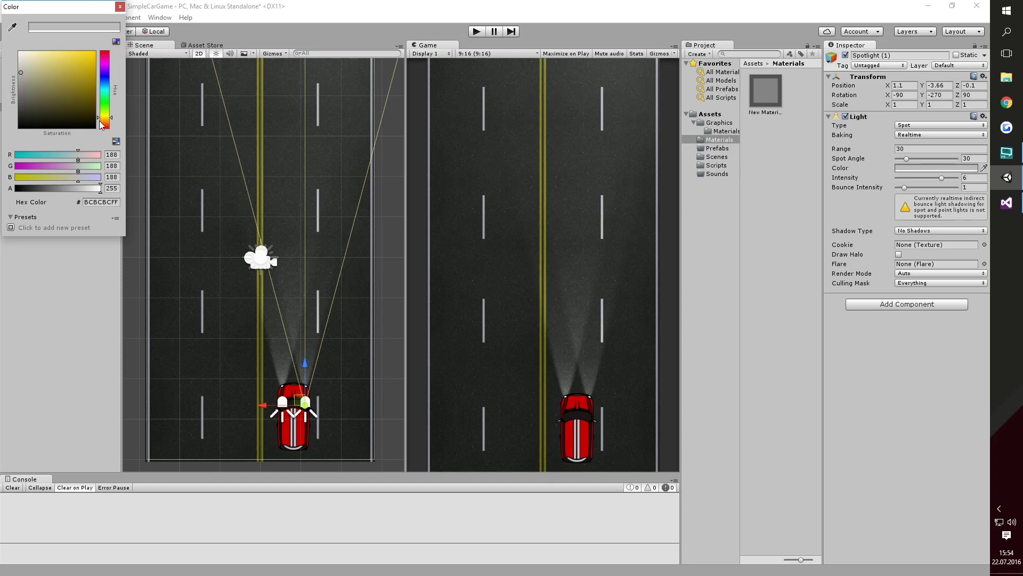
{"action": "left_click", "coordinate": [33, 53]}
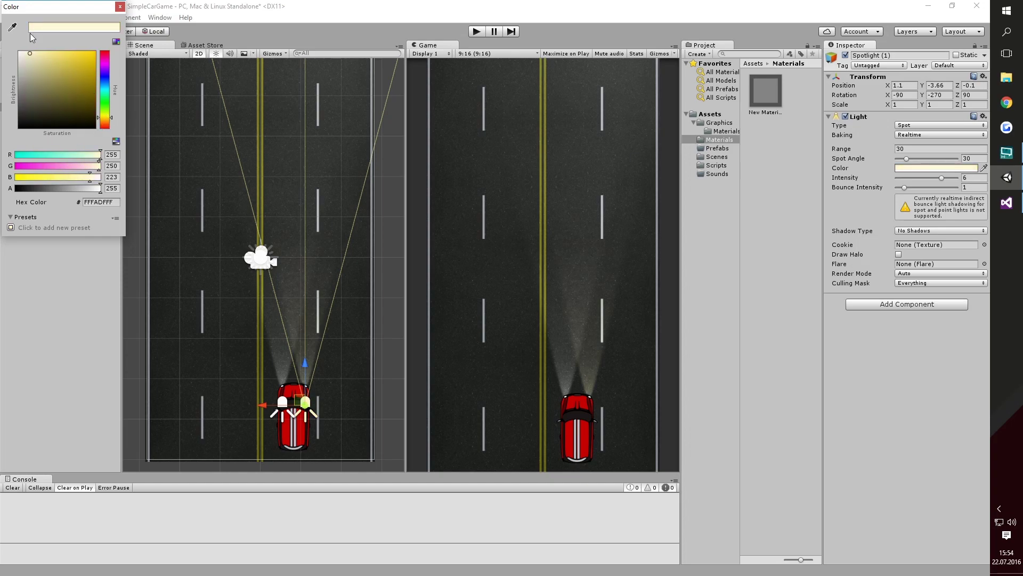
{"action": "left_click", "coordinate": [34, 52]}
{"action": "left_click", "coordinate": [120, 7]}
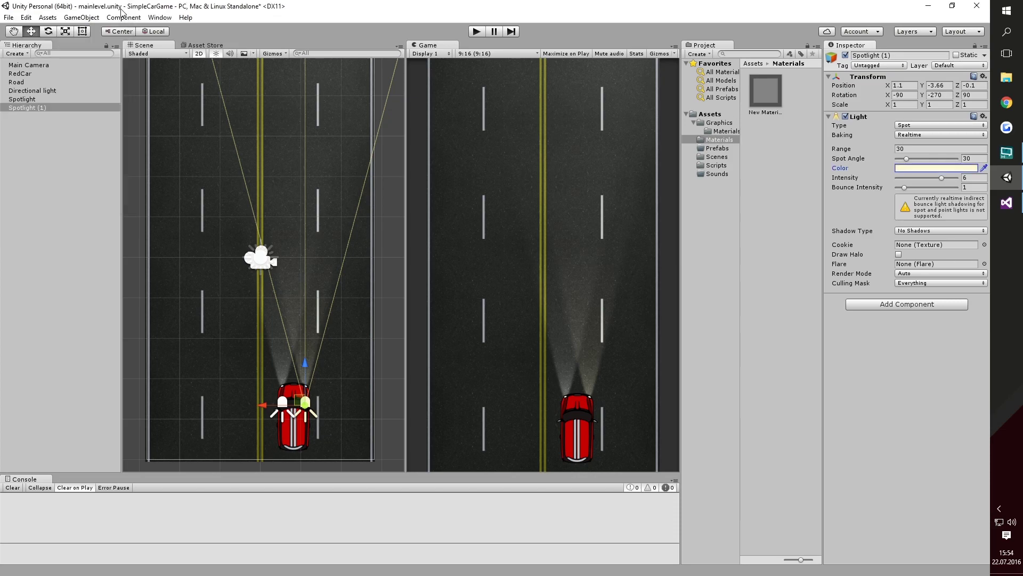
{"action": "left_click", "coordinate": [32, 99]}
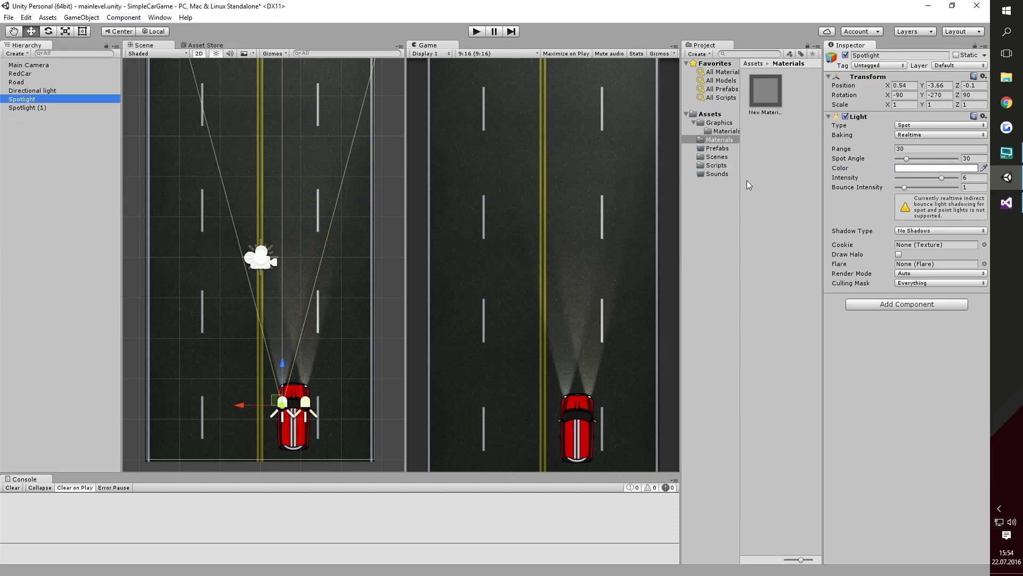
{"action": "left_click", "coordinate": [911, 169]}
{"action": "type", "text": "FFF8D5FF"}
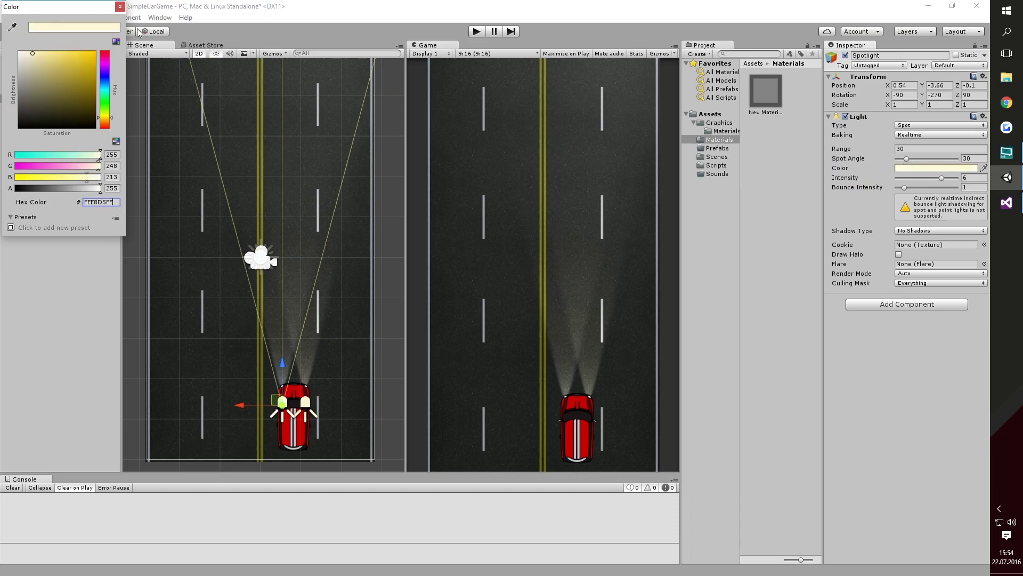
{"action": "left_click", "coordinate": [120, 6]}
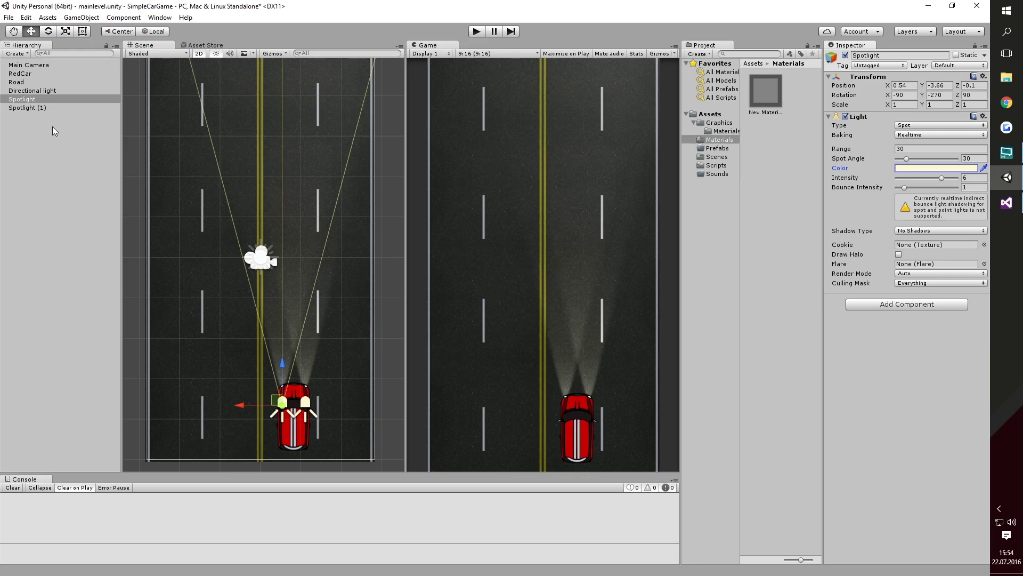
{"action": "left_click", "coordinate": [50, 109], "text": "shift"}
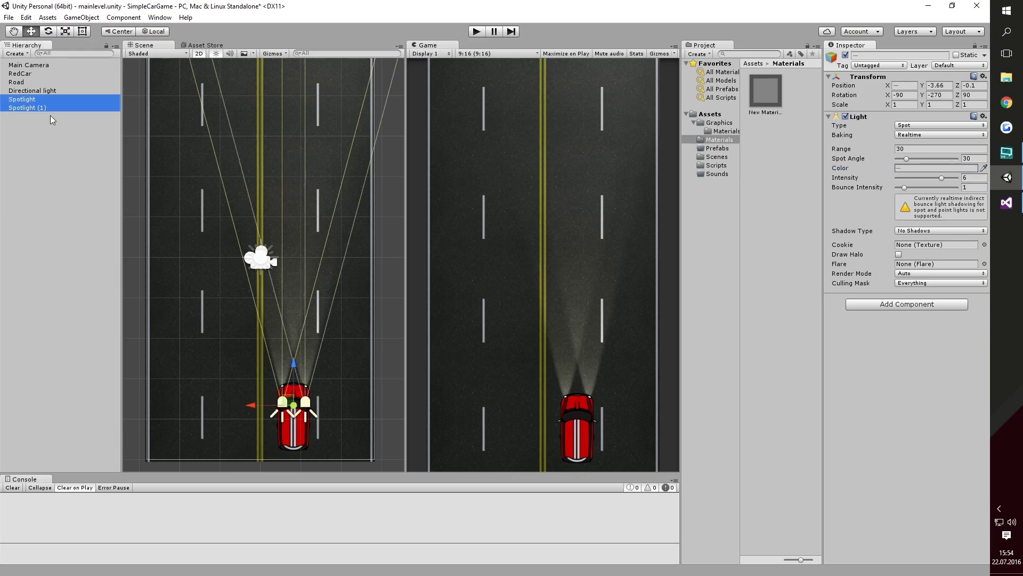
Parent both spotlights under RedCar and nudge the car to confirm the beams follow
{"action": "left_click_drag", "start_coordinate": [46, 110], "coordinate": [29, 74]}
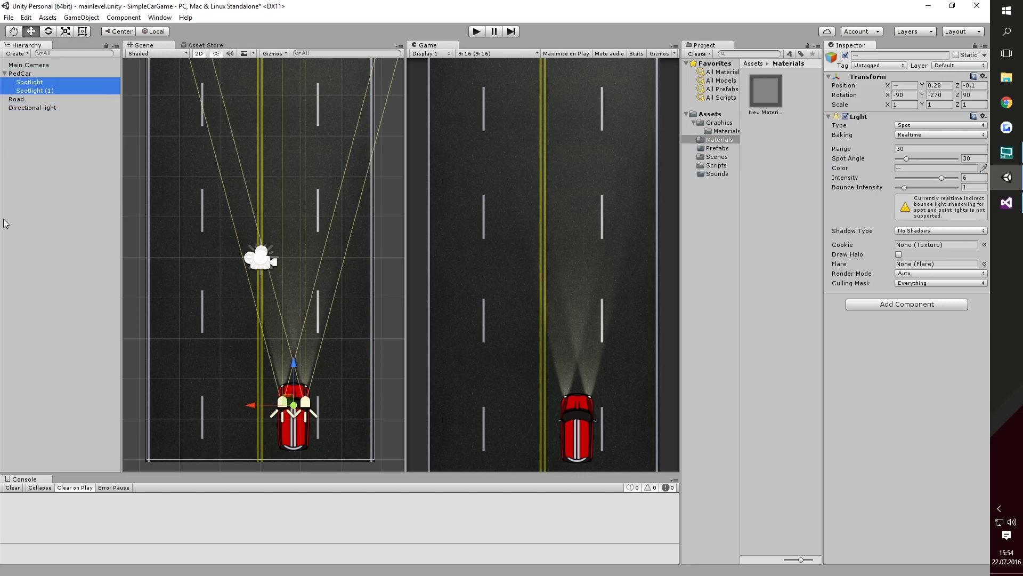
{"action": "left_click", "coordinate": [43, 177]}
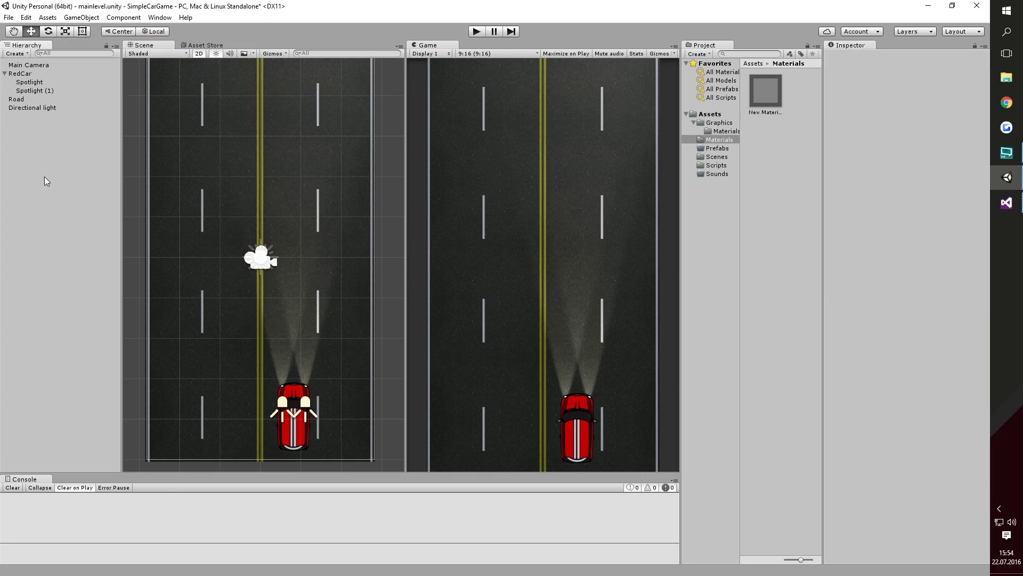
{"action": "left_click", "coordinate": [47, 65]}
{"action": "key", "text": "Down"}
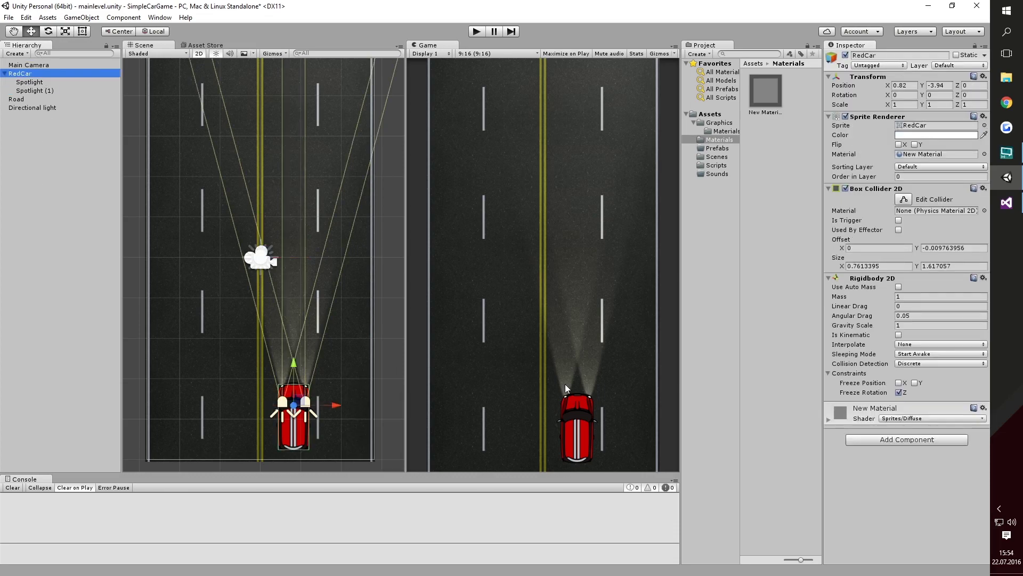
{"action": "mouse_move", "coordinate": [293, 406]}
{"action": "left_mouse_down"}
{"action": "mouse_move", "coordinate": [276, 299]}
{"action": "mouse_move", "coordinate": [334, 367]}
{"action": "mouse_move", "coordinate": [295, 401]}
{"action": "left_mouse_up"}
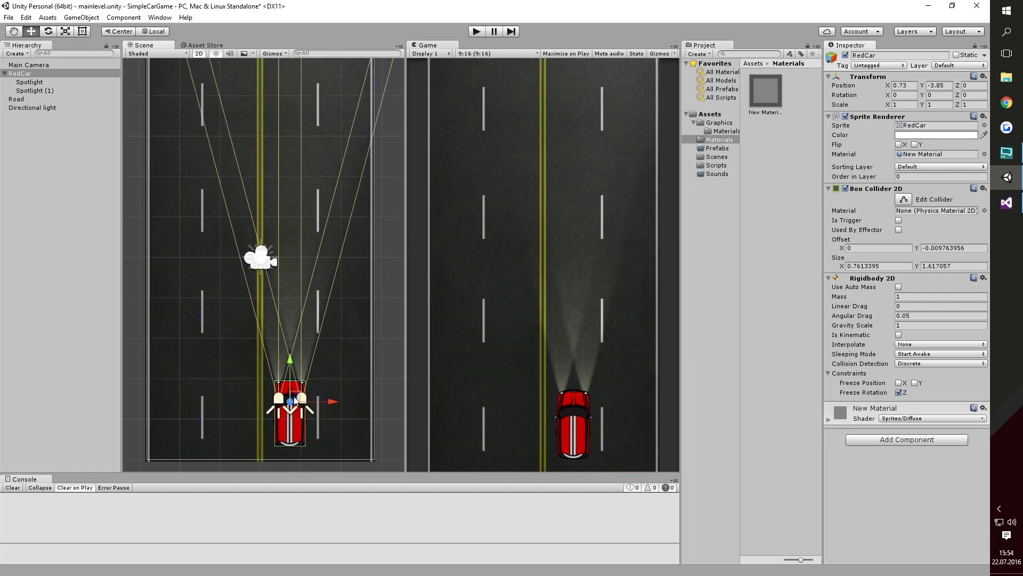